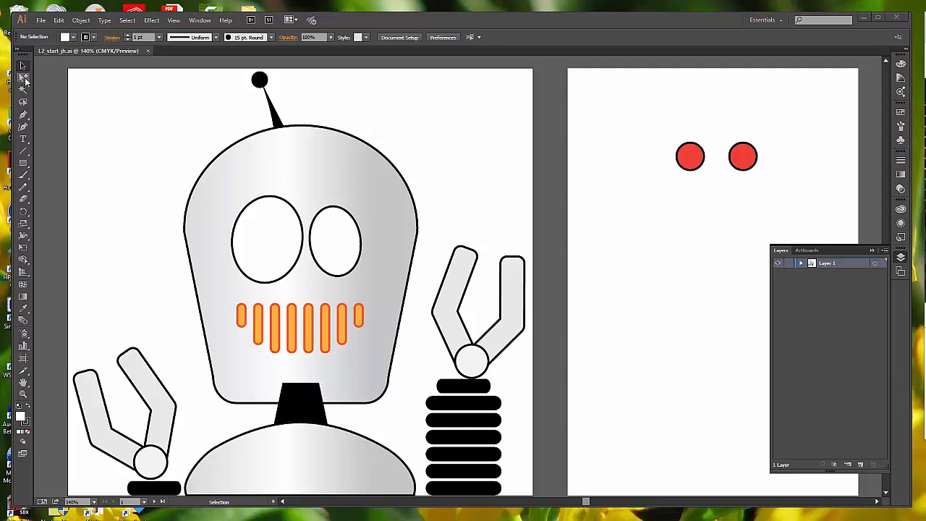
- Use the Group Selection tool to select the raised arm's wrist circle, expand the selection to its claw group and whole arm, and deselect
left_click(25, 81)
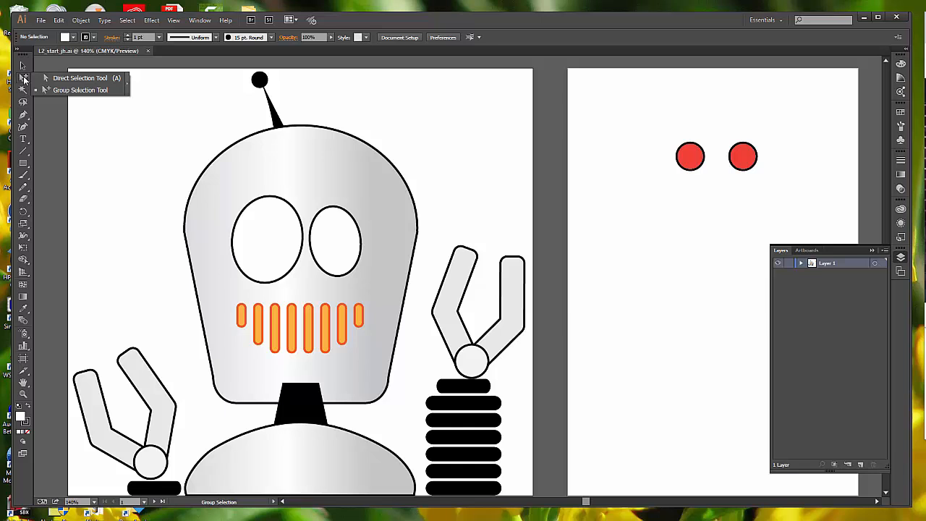
left_click(94, 91)
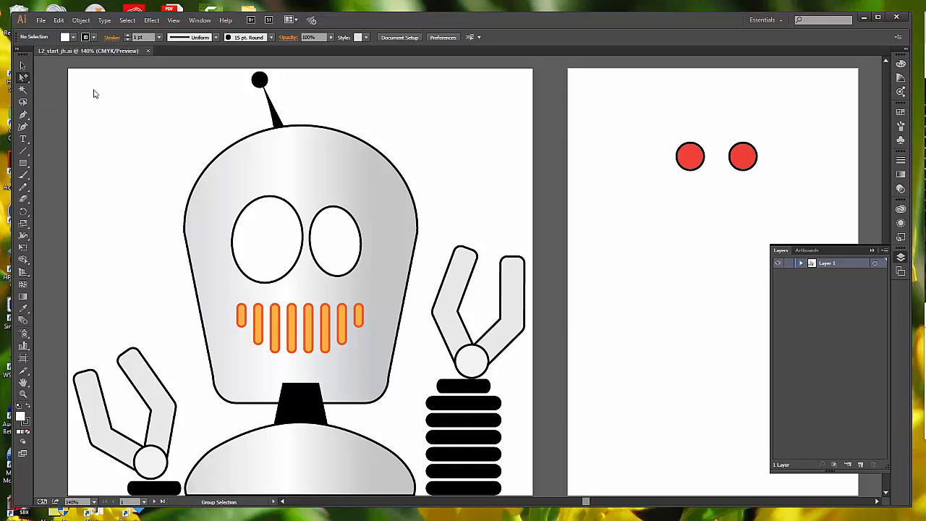
left_click(477, 364)
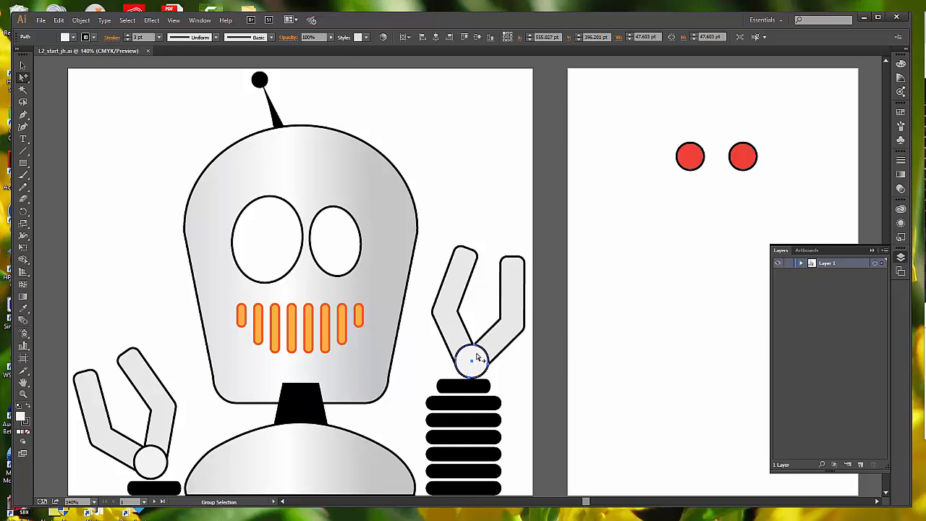
left_click(476, 356)
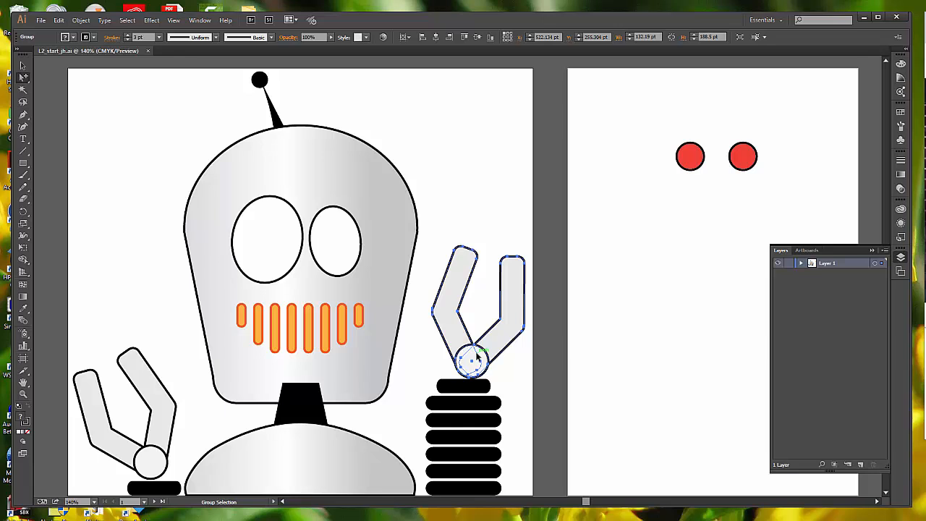
left_click(476, 356)
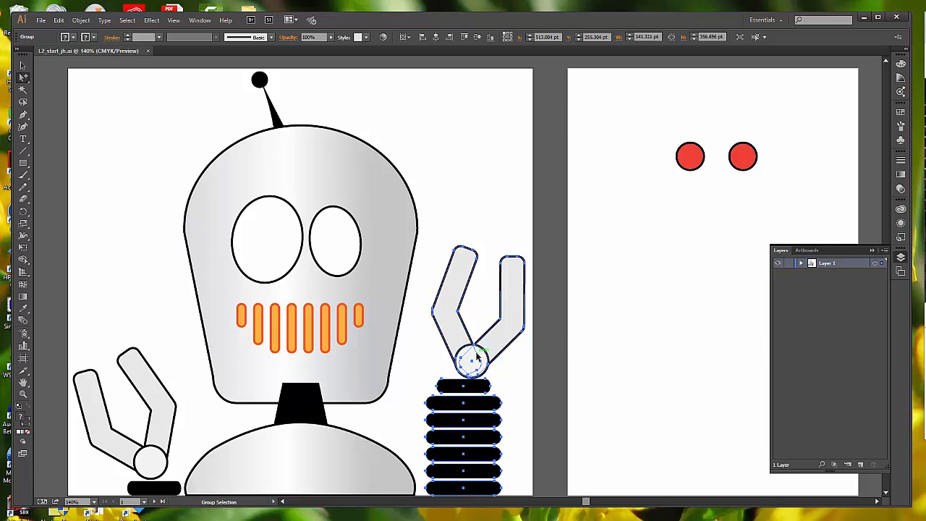
left_click(487, 192)
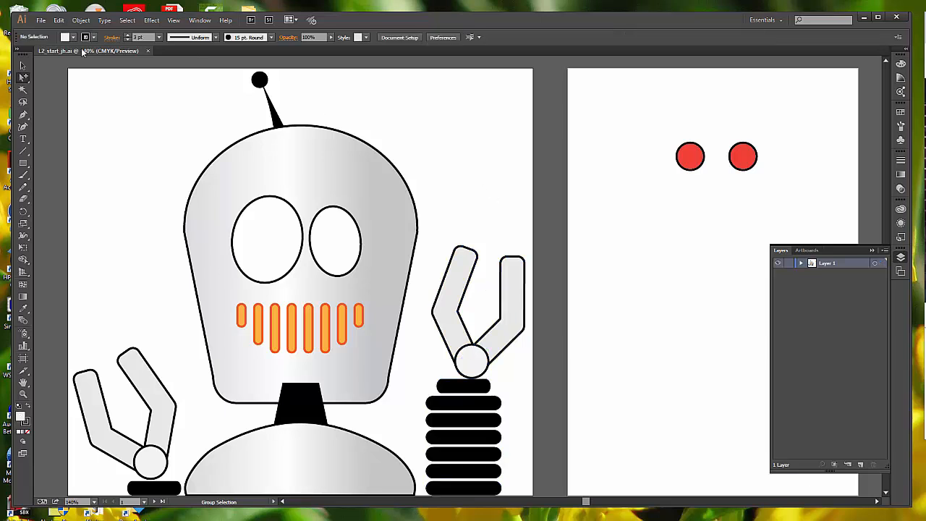
- Select the whole raised arm with the Selection tool, and its individual claw and wrist paths with the Direct Selection tool
left_click(22, 65)
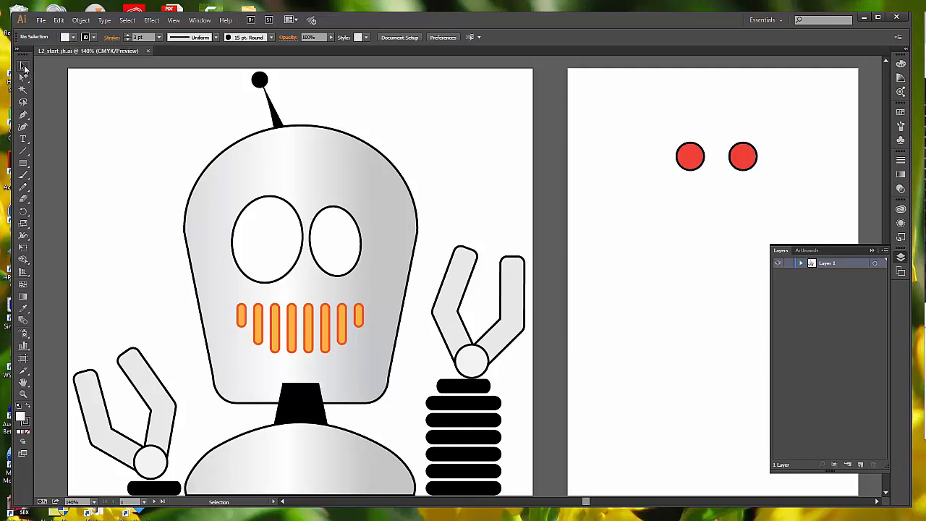
left_click(506, 324)
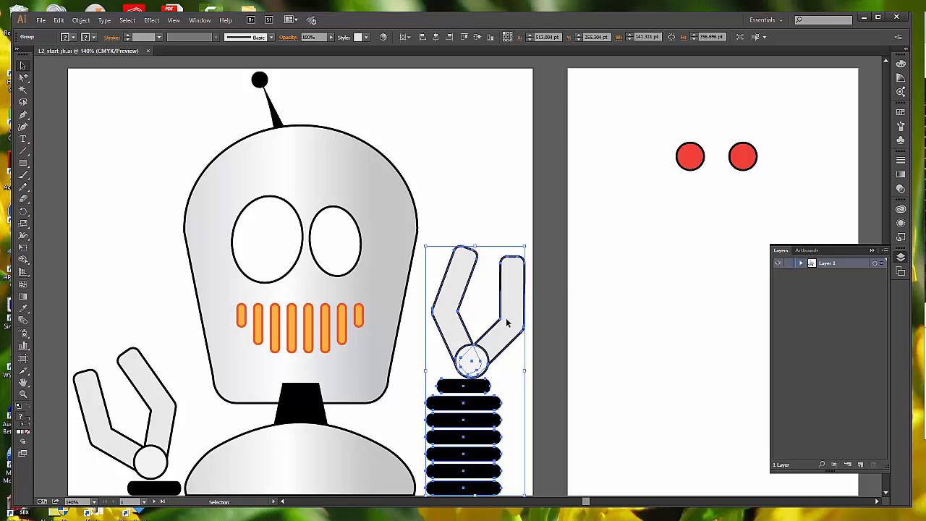
left_click(23, 79)
left_click_drag(23, 82, 58, 73)
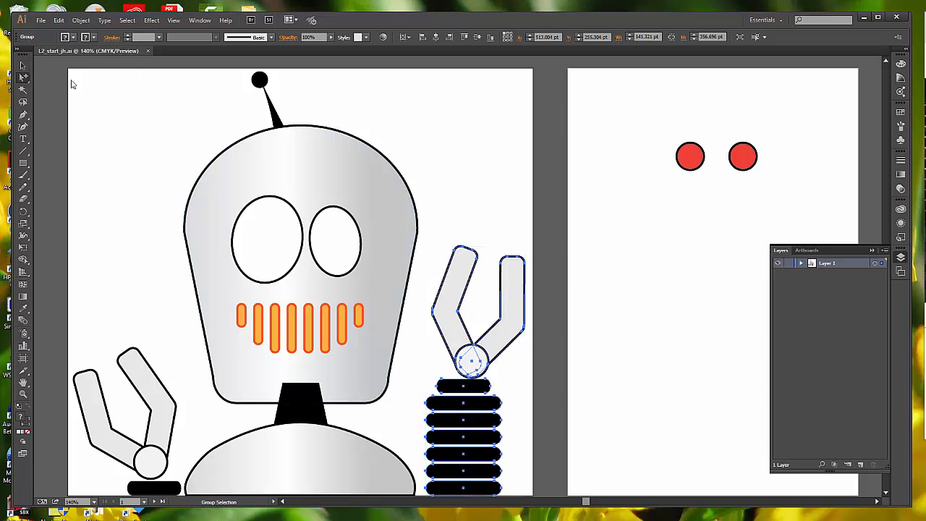
left_click(467, 130)
left_click(458, 307)
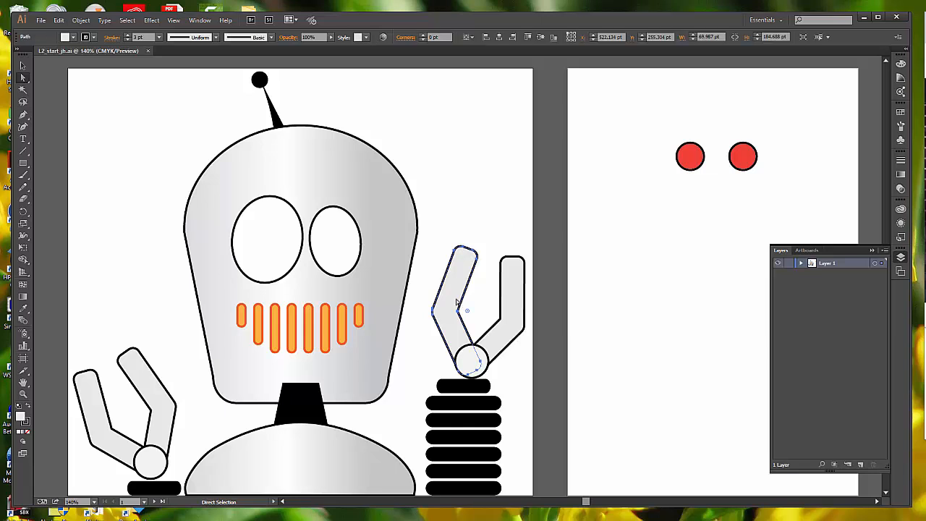
left_click(522, 290)
left_click(470, 360)
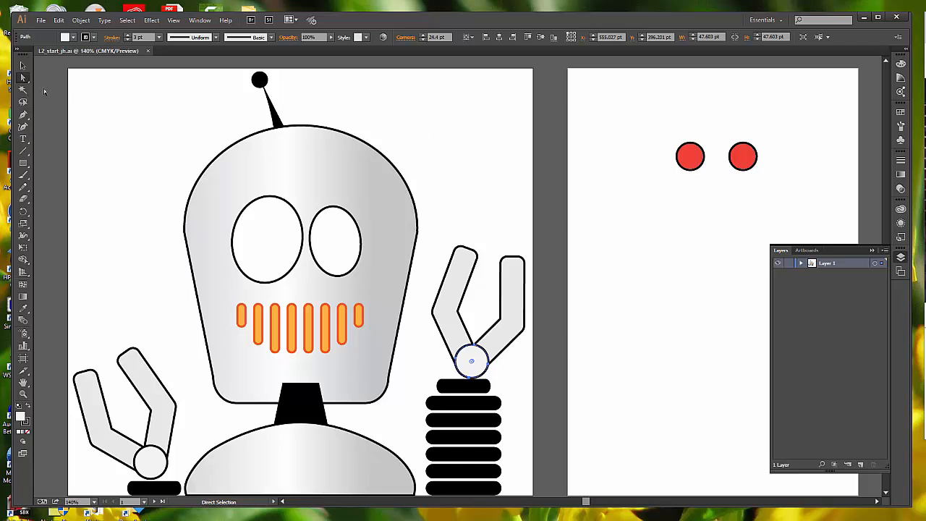
- Extend a Group Selection from the raised arm's wrist circle to the whole arm group and ungroup it
left_click_drag(23, 77, 69, 89)
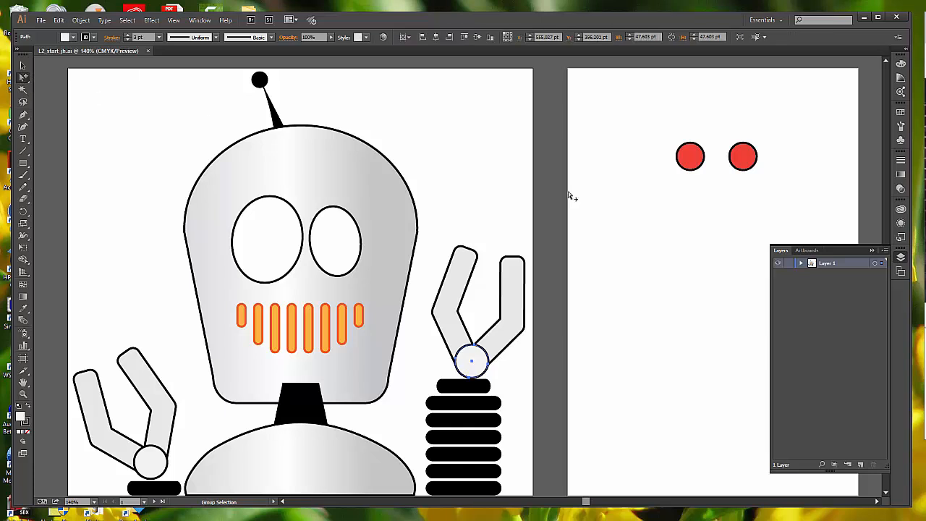
left_click(468, 207)
left_click(473, 368)
left_click(477, 360)
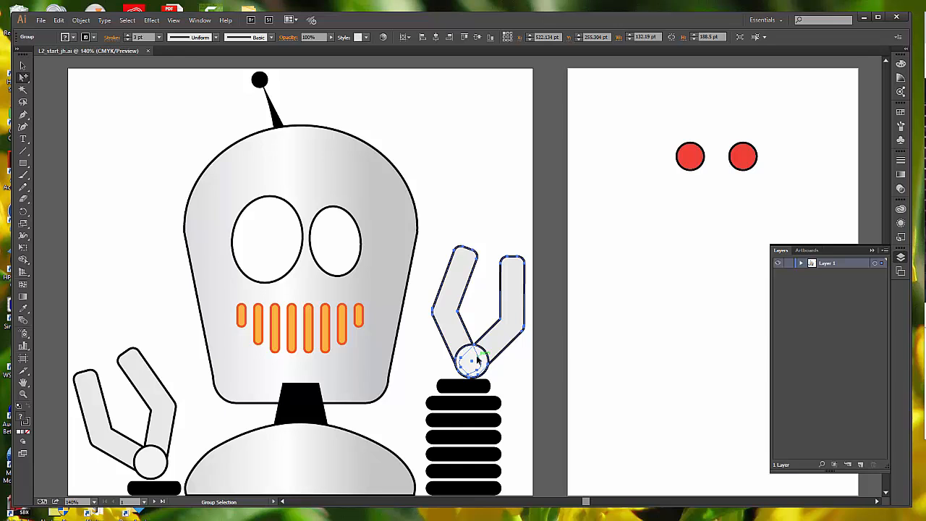
left_click(477, 360)
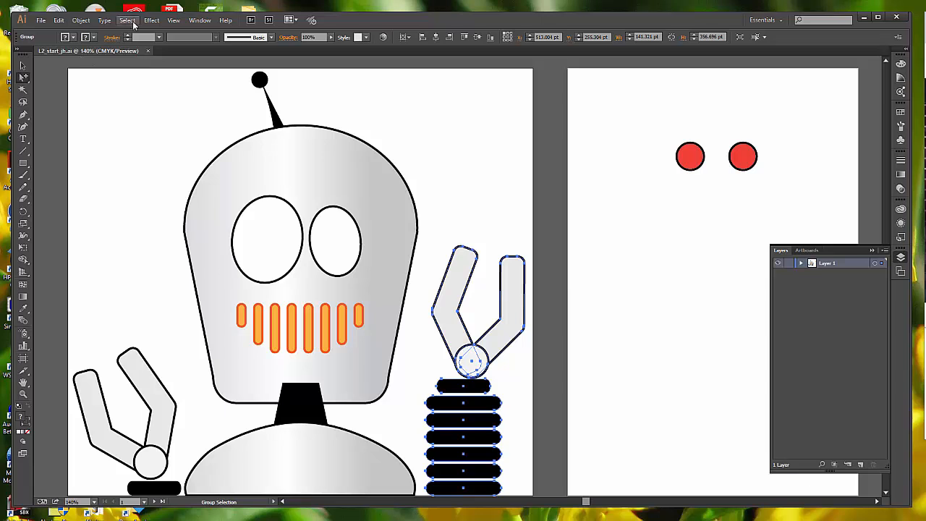
left_click(81, 21)
left_click(94, 66)
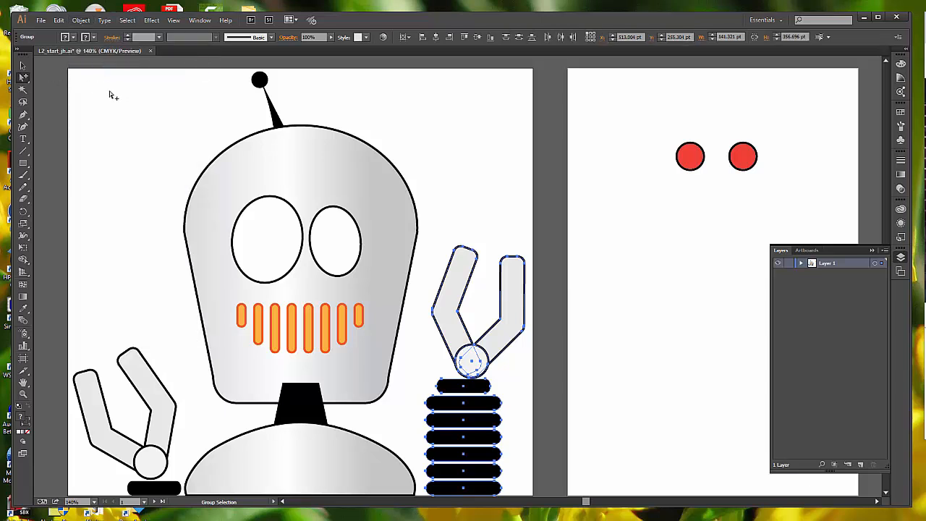
- Check with the Selection tool that the raised arm's claw and black segments can be selected separately
left_click(22, 65)
left_click(434, 148)
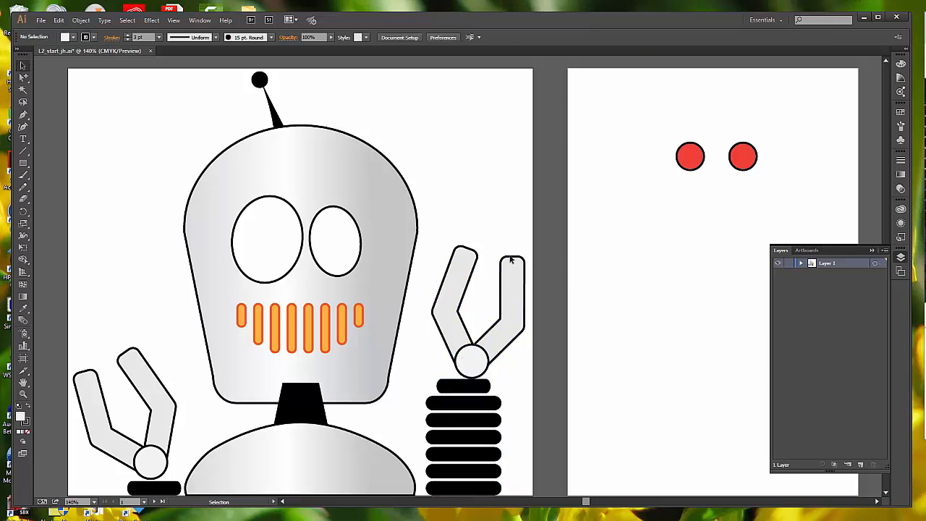
left_click(511, 296)
left_click(491, 444)
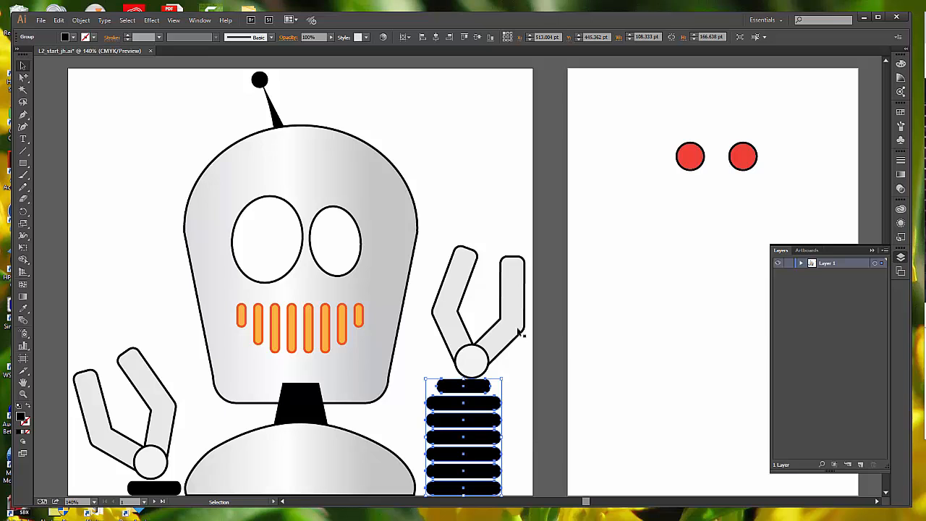
left_click(479, 320)
left_click(461, 372)
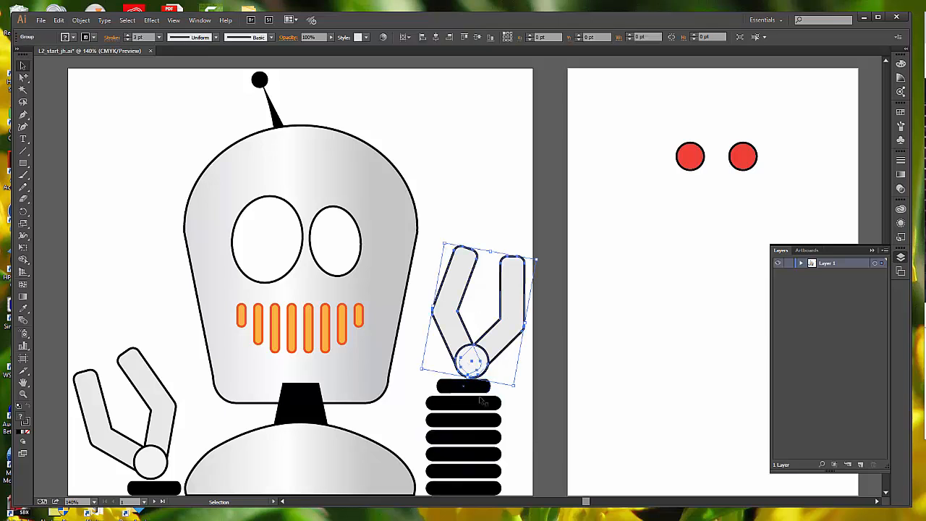
left_click(527, 416)
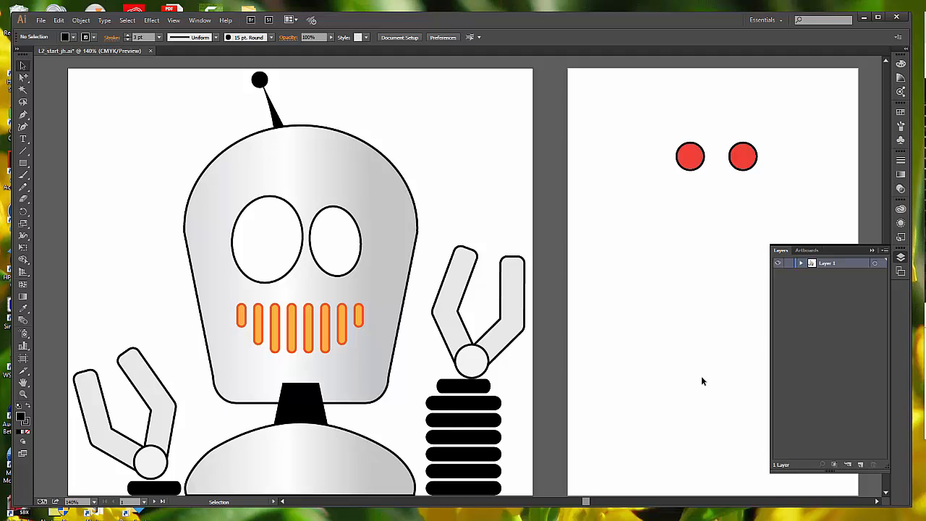
- Expand Layer 1 to list its objects and identify the antenna's path in the stacking order
left_click(800, 263)
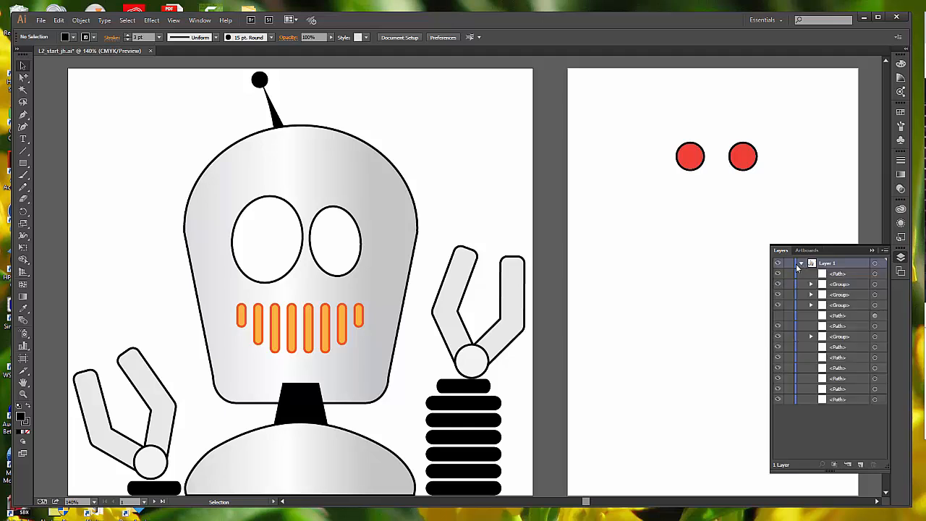
left_click(846, 400)
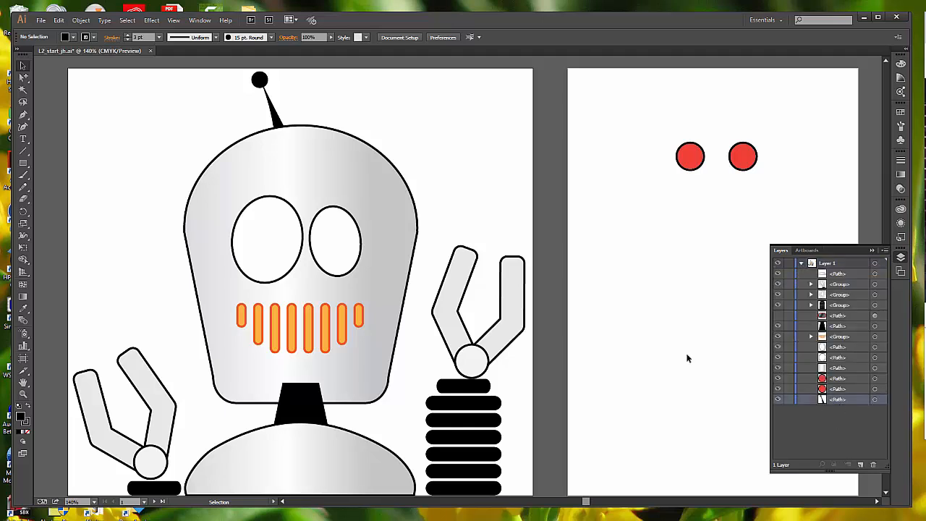
left_click(261, 80)
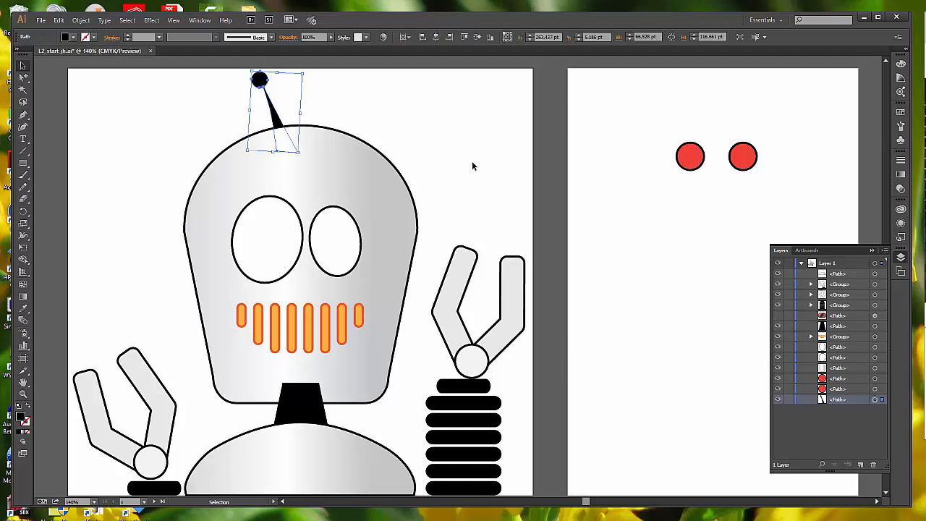
left_click(472, 166)
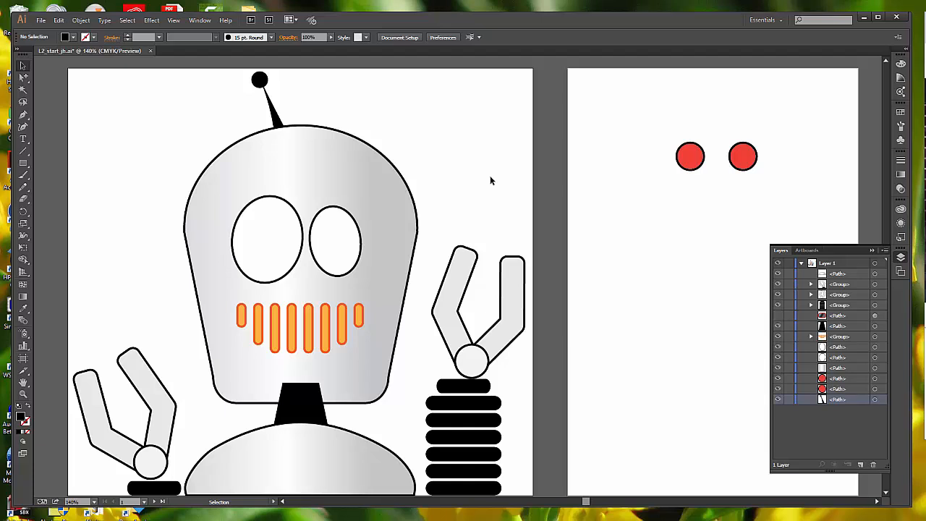
left_click(80, 20)
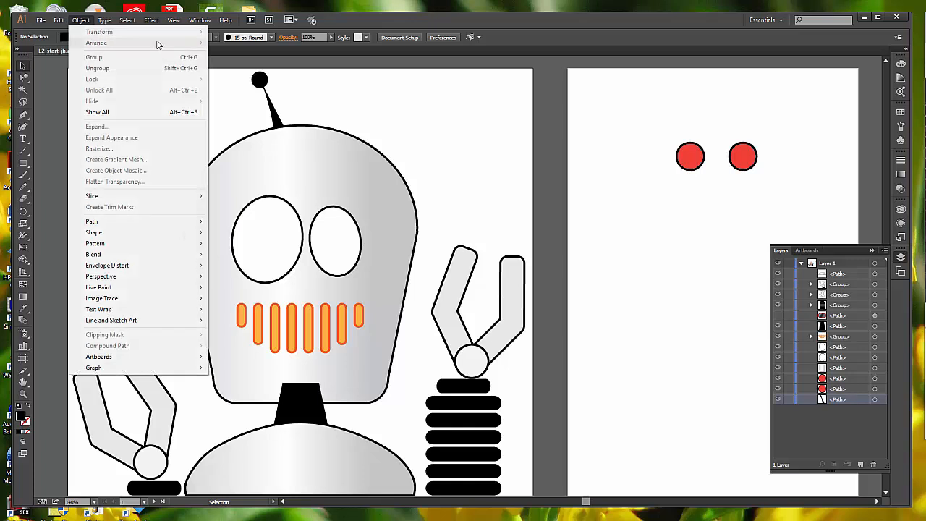
left_click(332, 90)
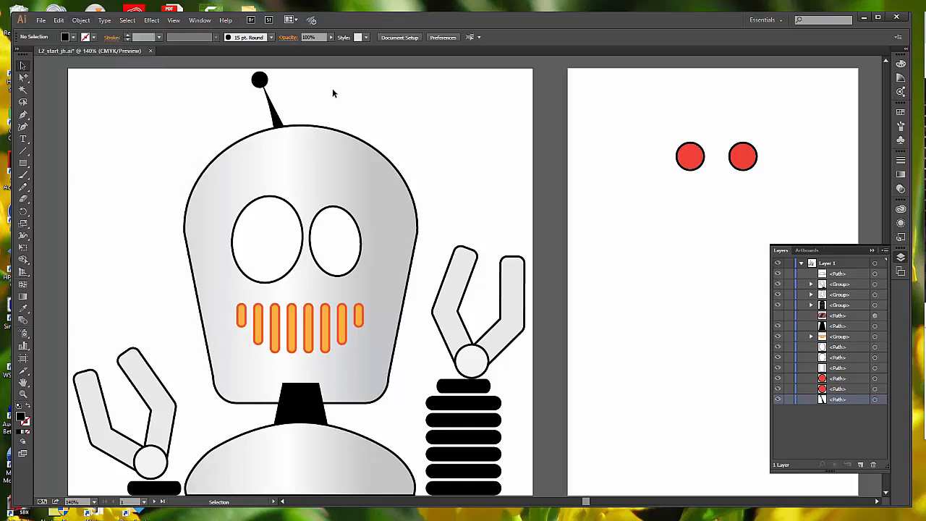
- Move the robot's black neck path to the bottom of Layer 1's stacking order, below the antenna path, and deselect it
left_click(309, 412)
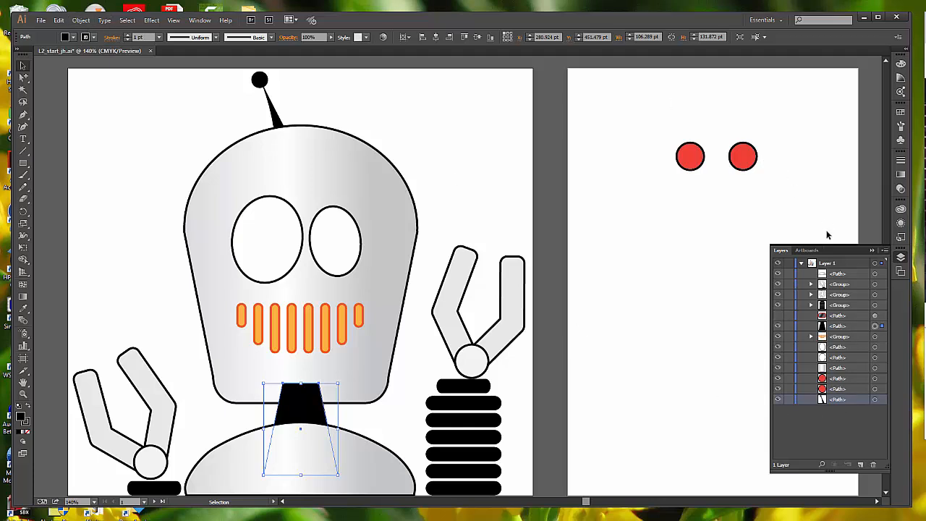
left_click(854, 324)
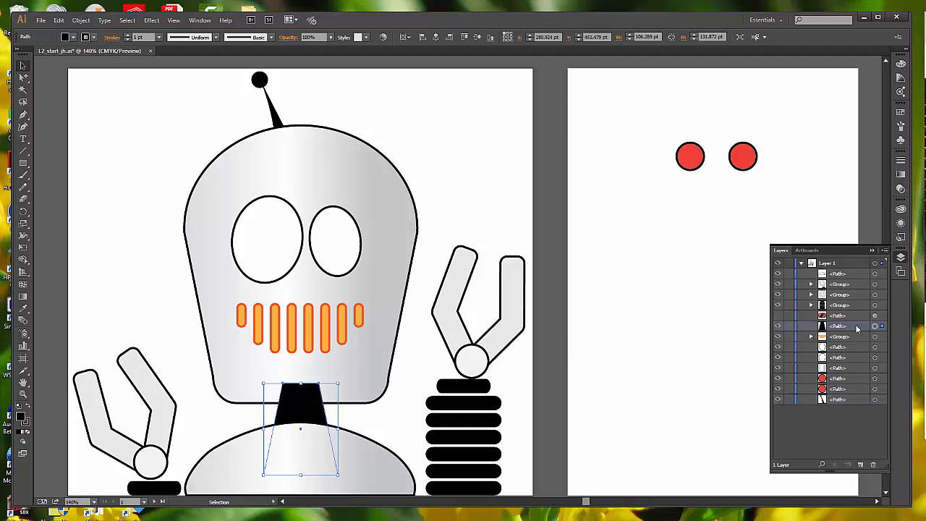
left_click_drag(855, 324, 857, 402)
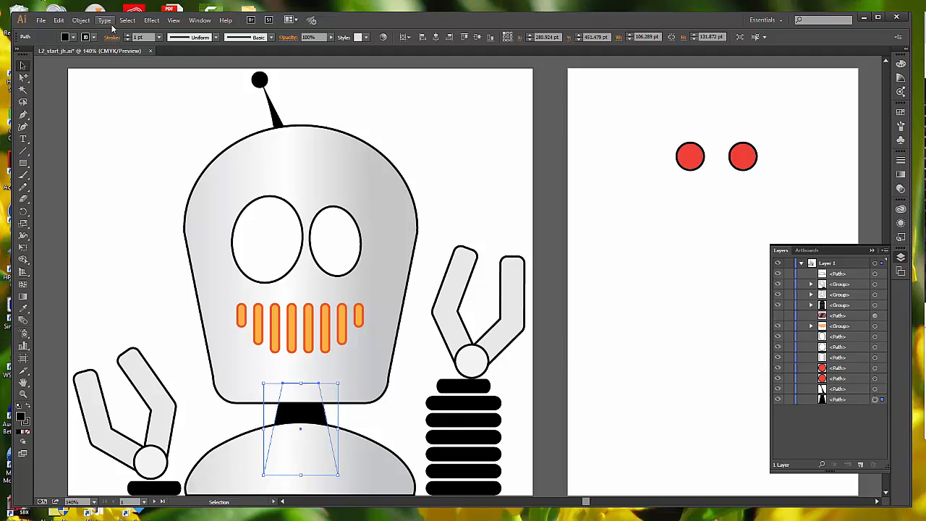
left_click(81, 20)
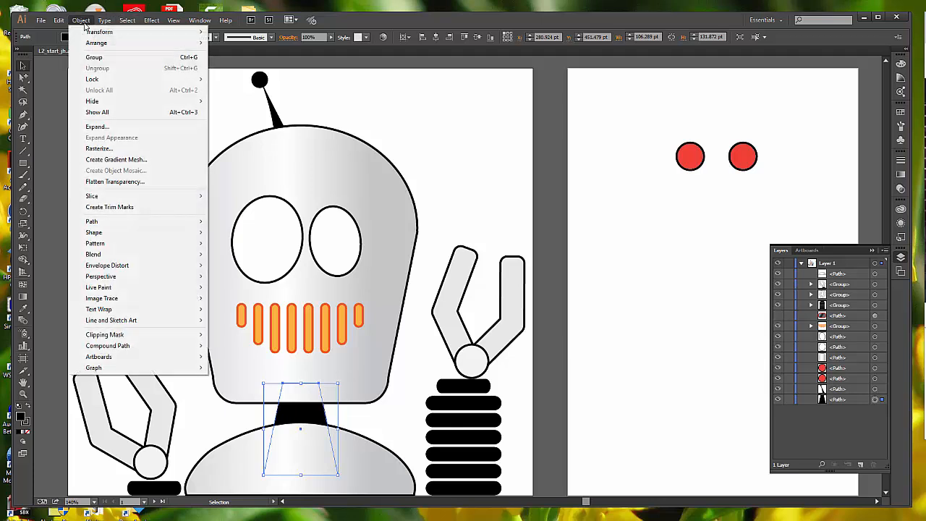
mouse_move(86, 43)
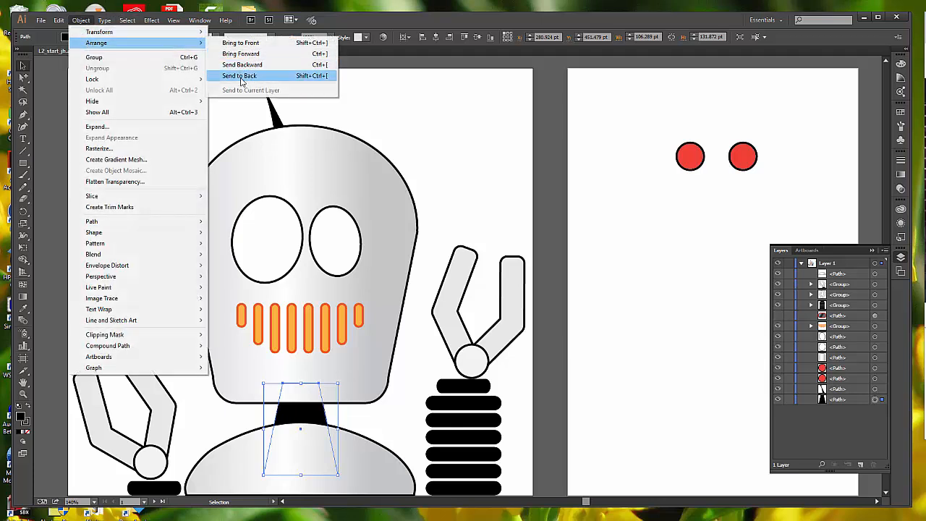
left_click(429, 99)
left_click(428, 99)
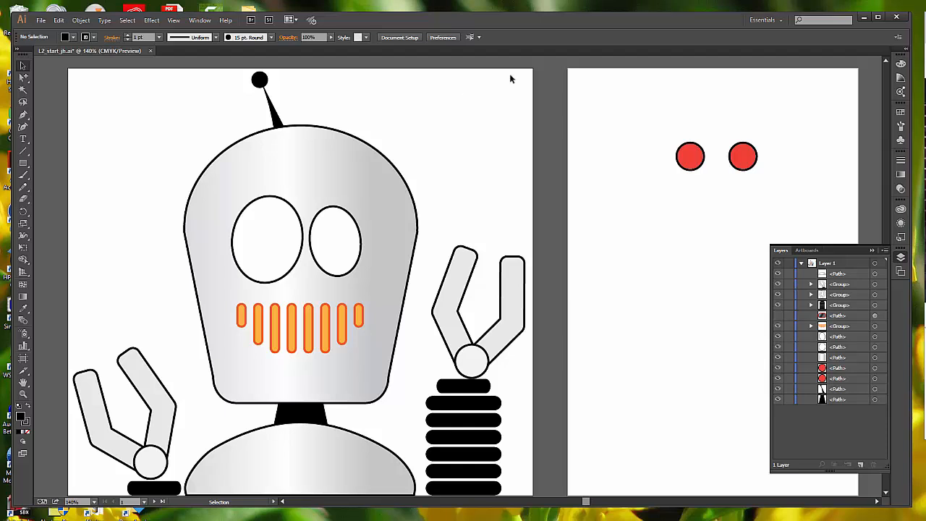
- Move the left red circle from the second artboard into the robot's smaller eye and bring it to the front
left_click(697, 164)
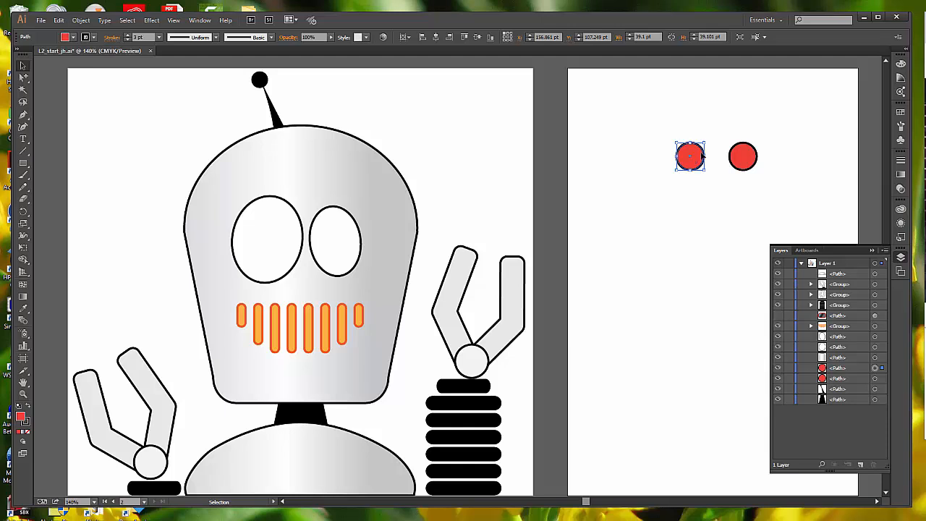
left_click_drag(701, 156, 343, 238)
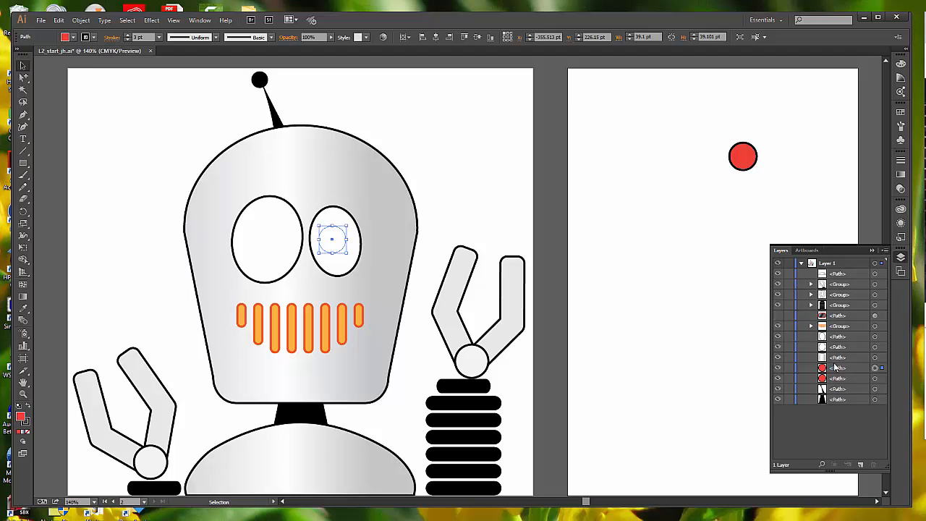
left_click(84, 22)
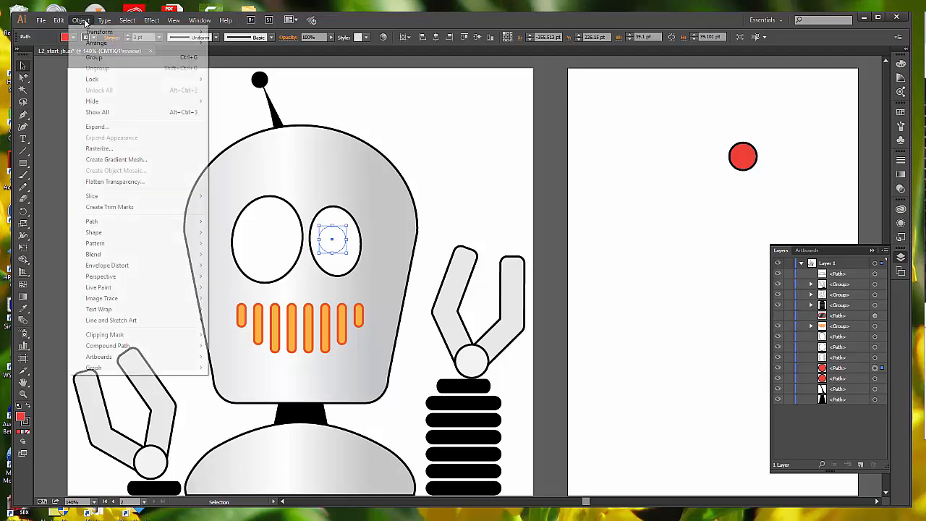
mouse_move(109, 43)
left_click(241, 43)
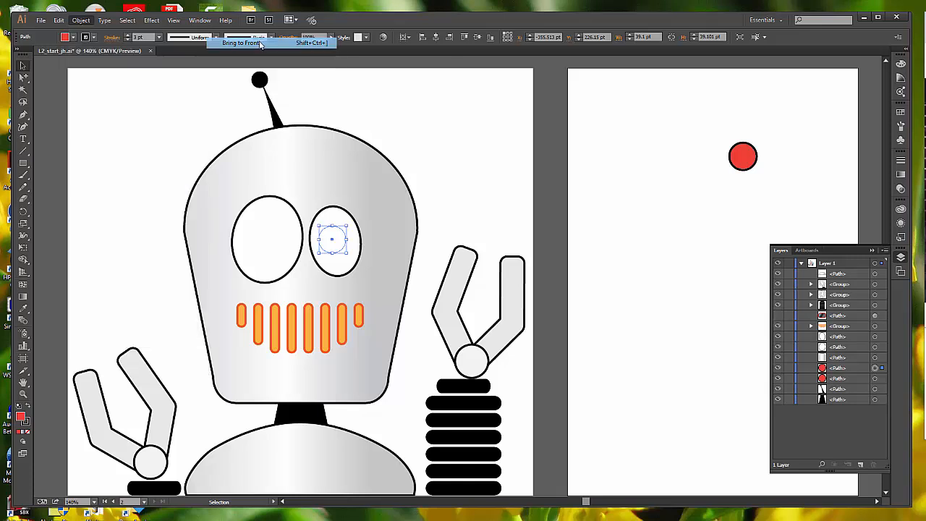
- Move the remaining red circle from the second artboard into the robot's larger eye and deselect it
left_click(484, 181)
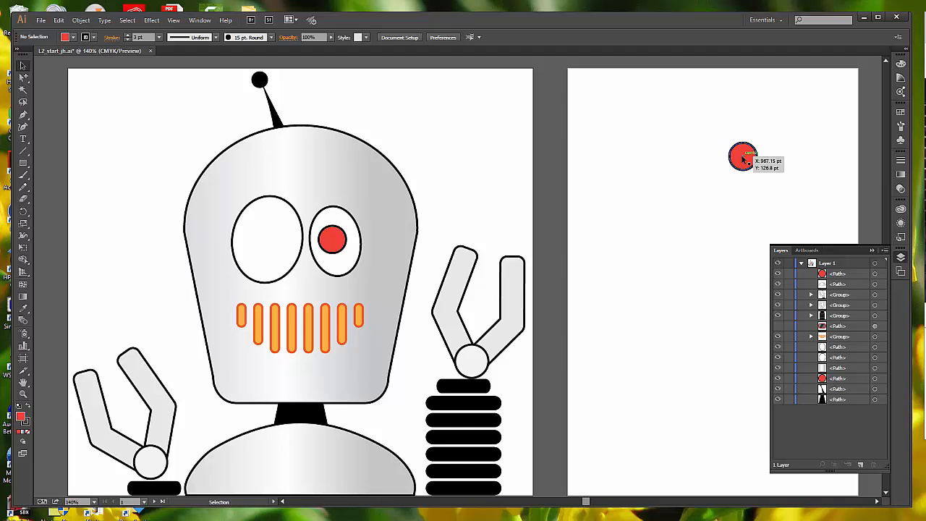
left_click_drag(743, 159, 272, 242)
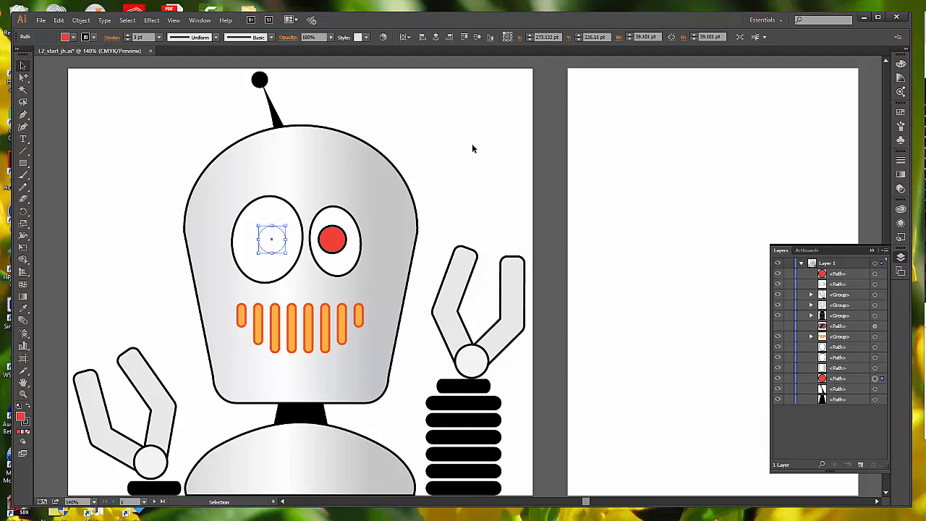
left_click(472, 148)
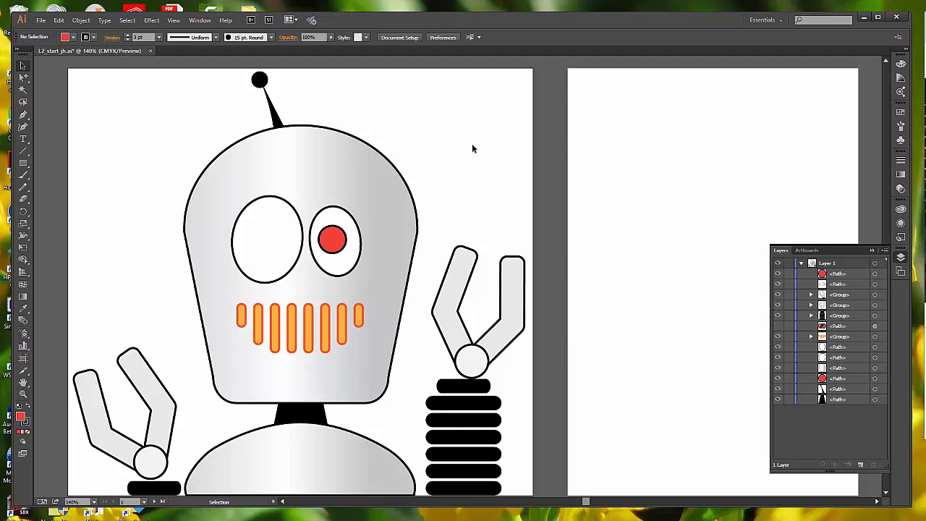
- Select the red circle hidden behind the larger eye, move it to the top of Layer 1's stacking order, and deselect it
left_click(277, 240)
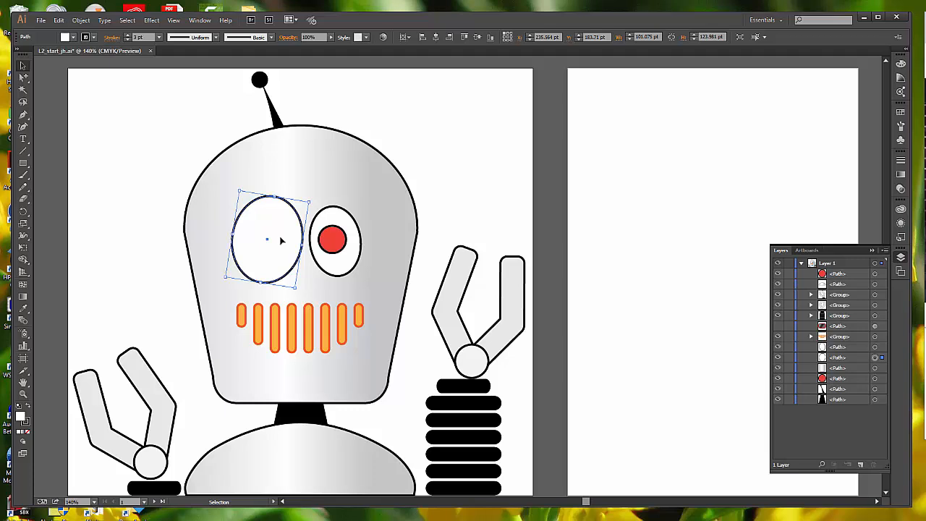
key("ctrl")
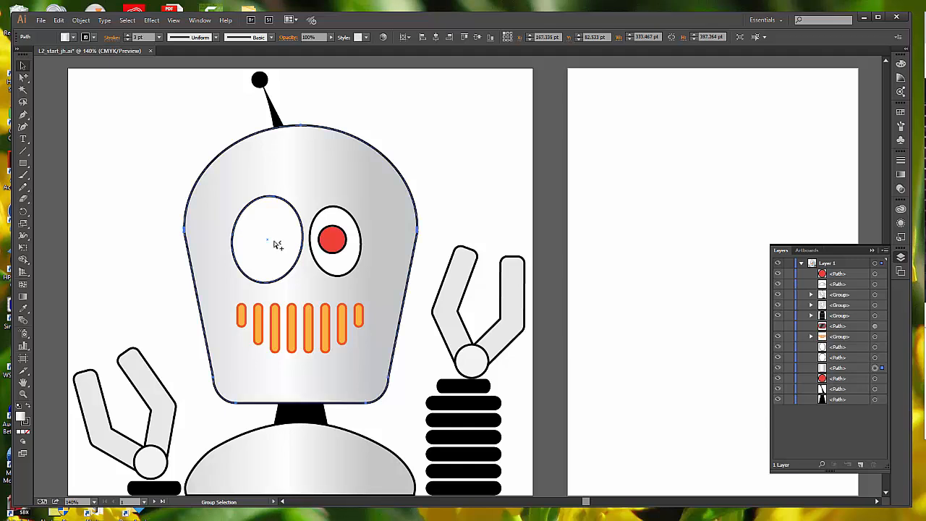
left_click(273, 242)
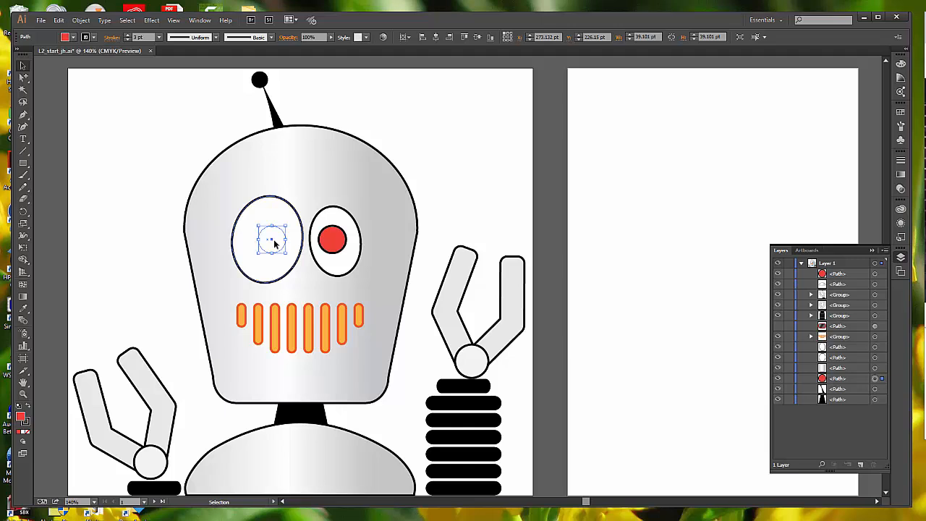
key("v")
left_click(81, 20)
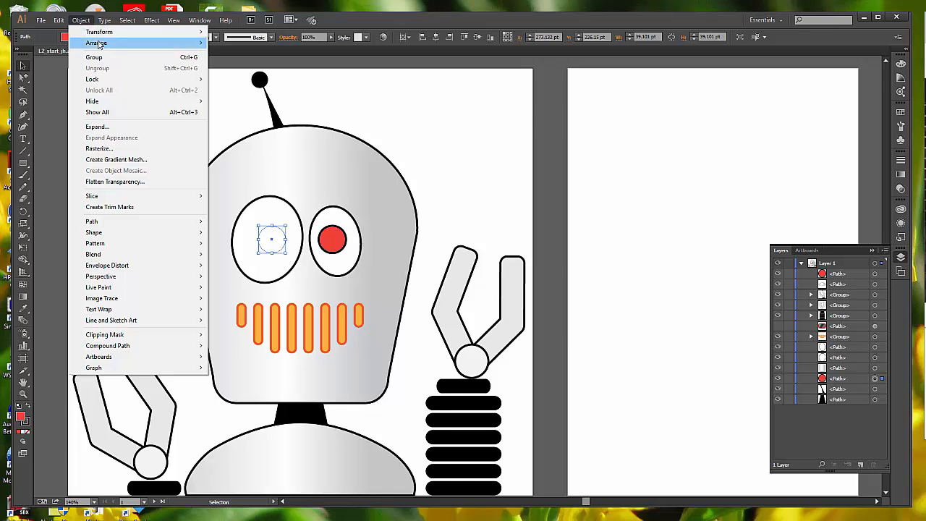
mouse_move(107, 44)
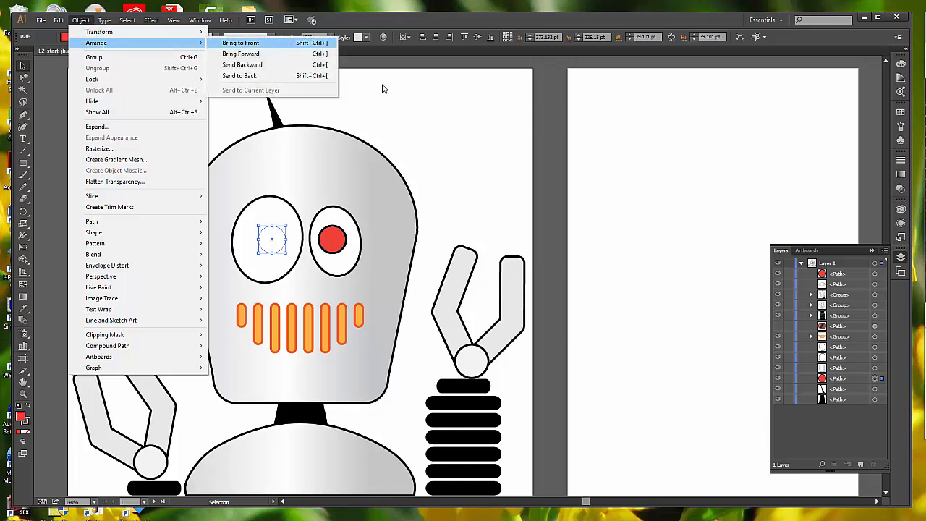
left_click(881, 379)
left_click_drag(881, 380, 882, 273)
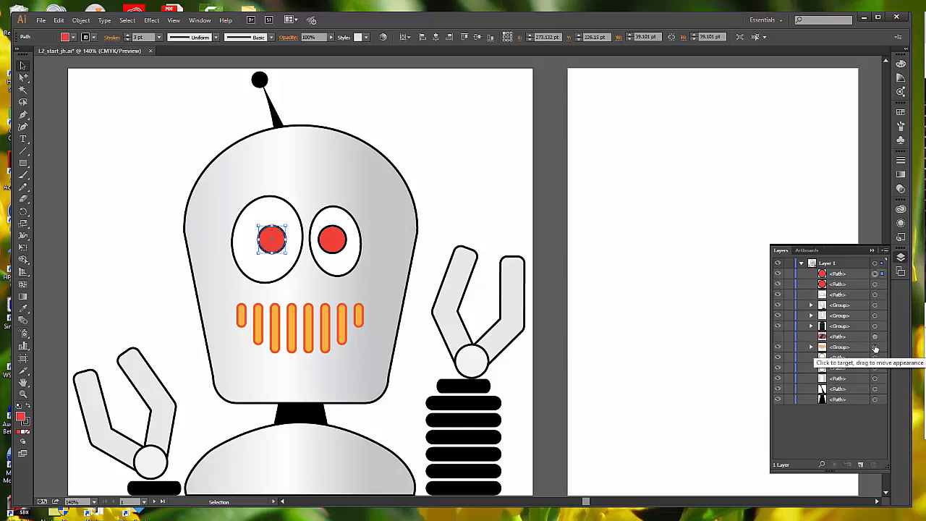
left_click(550, 226)
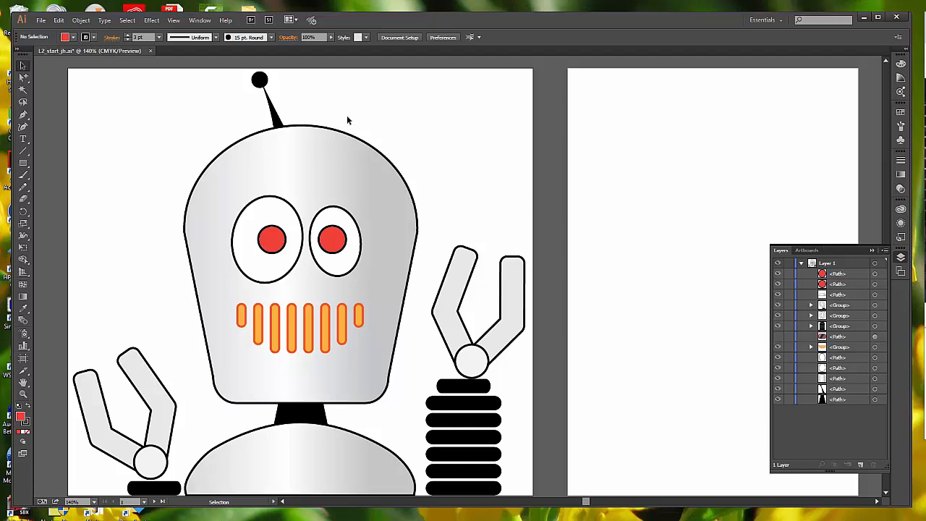
- Show all hidden objects and bring the red-framed visor to the front, over both pupils
left_click(80, 20)
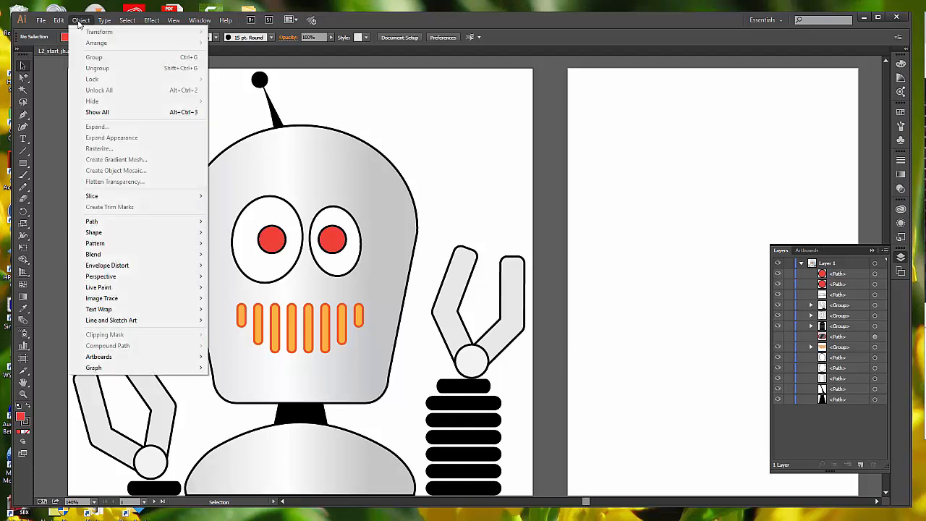
left_click(94, 113)
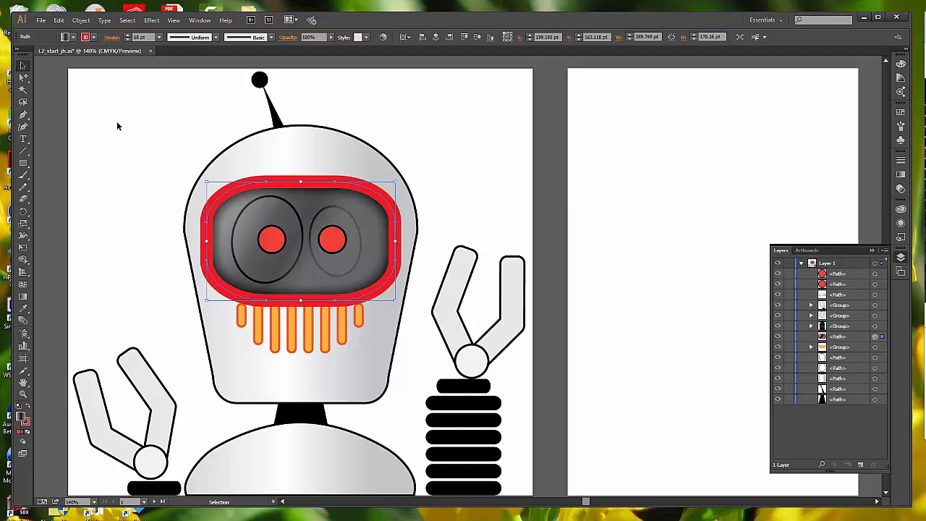
left_click(88, 22)
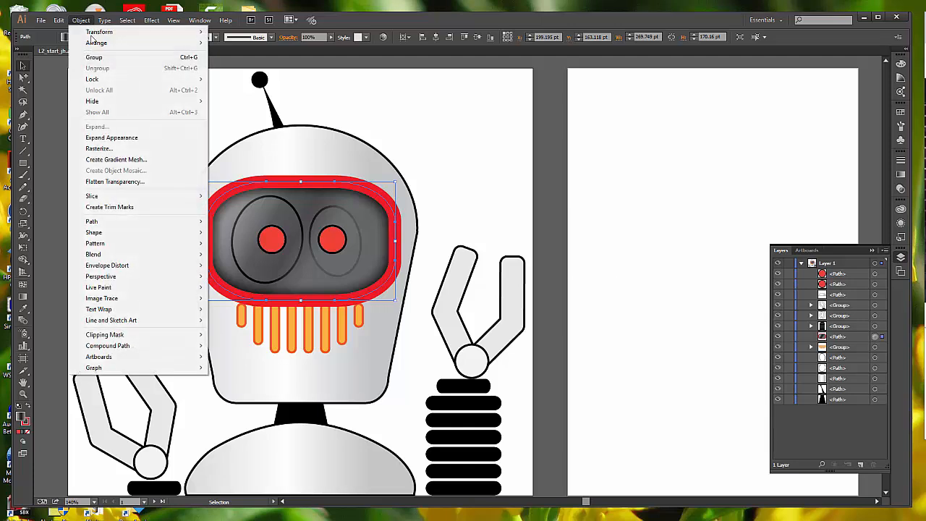
mouse_move(102, 43)
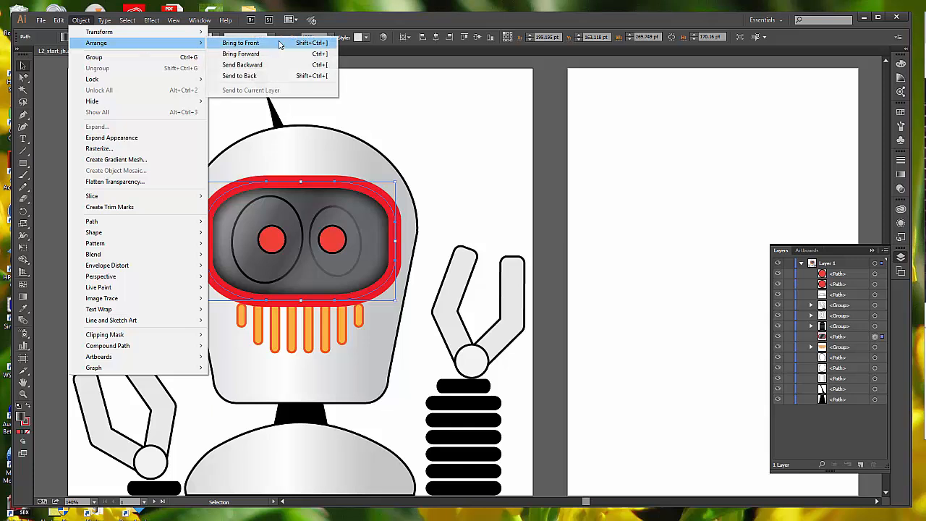
left_click(280, 44)
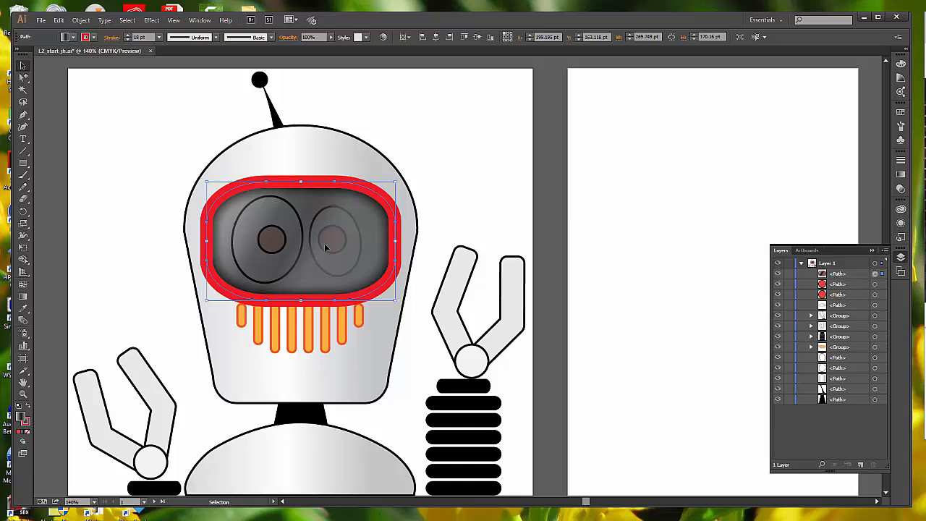
- Try to select the eyes and pupils beneath the visor
left_click(442, 235)
left_click(366, 238)
left_click(426, 222)
left_click(334, 233)
- Hide the selected red-framed visor
left_click(80, 19)
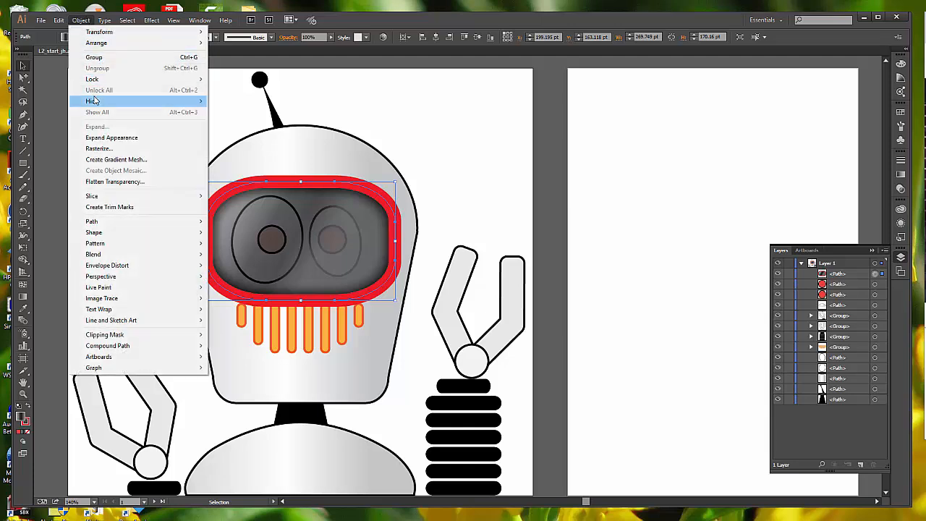
mouse_move(181, 100)
left_click(230, 97)
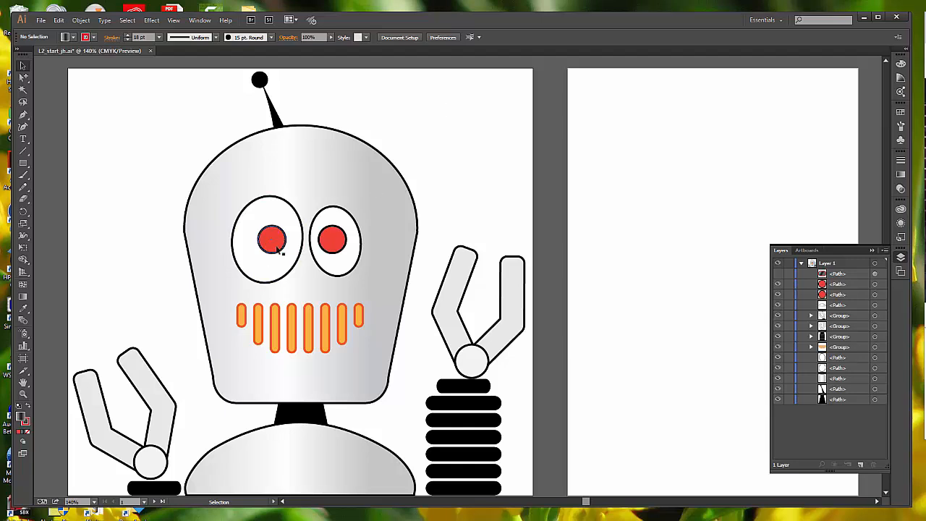
- Check that the pupil and both white eyes can be selected individually while the visor is hidden
left_click(332, 238)
left_click(346, 217)
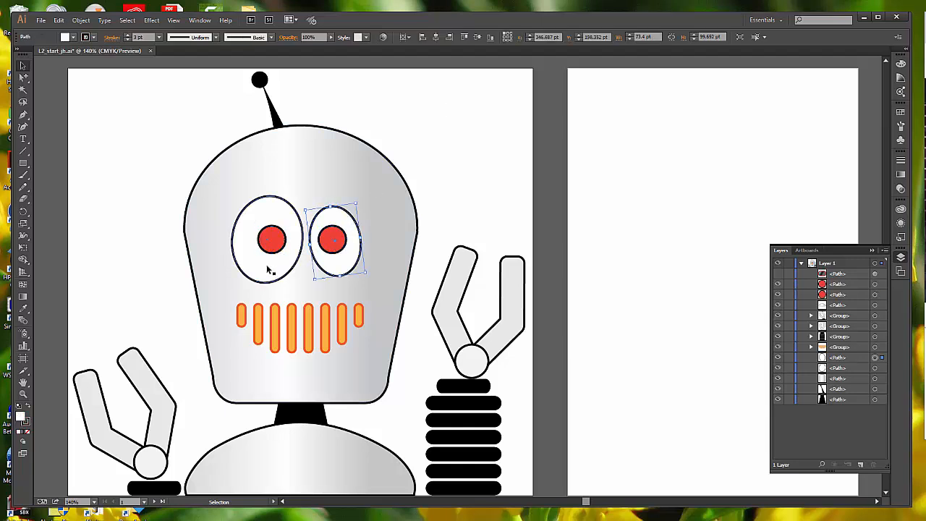
left_click(270, 264)
left_click(434, 191)
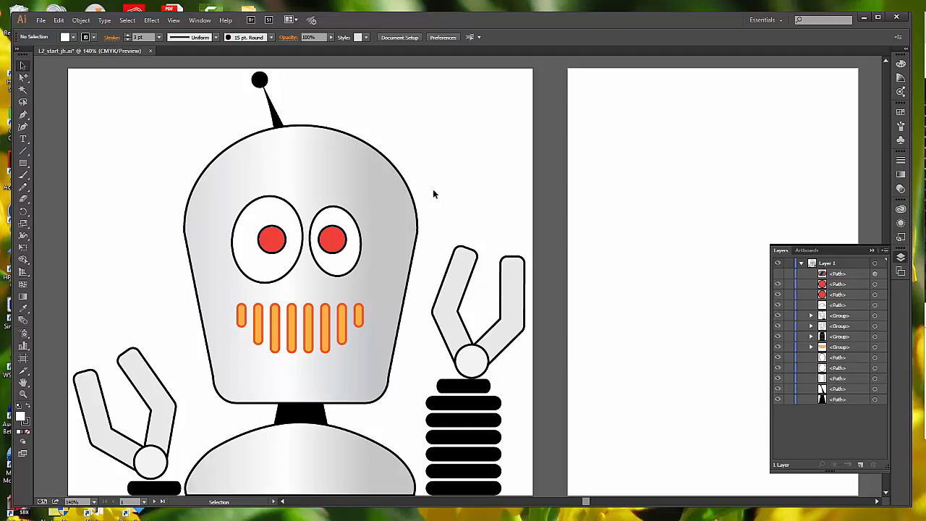
left_click(81, 20)
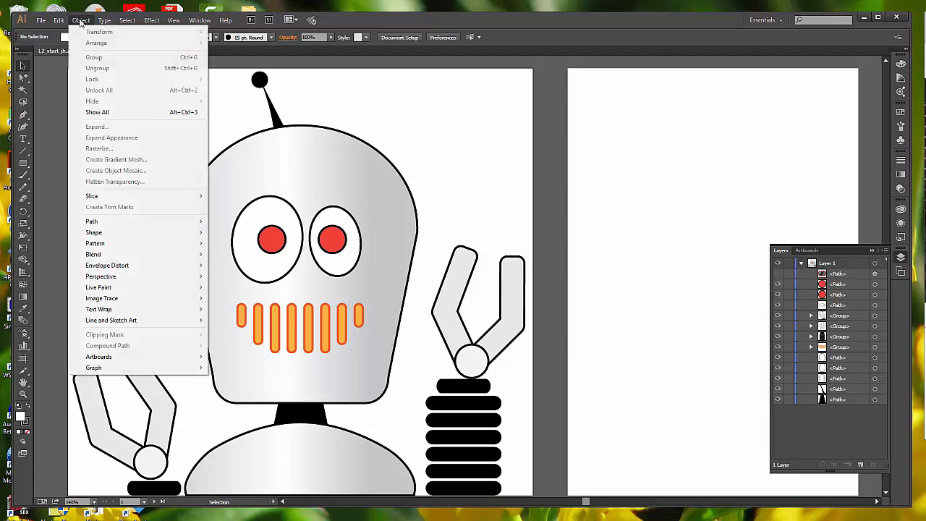
left_click(391, 126)
left_click(333, 241)
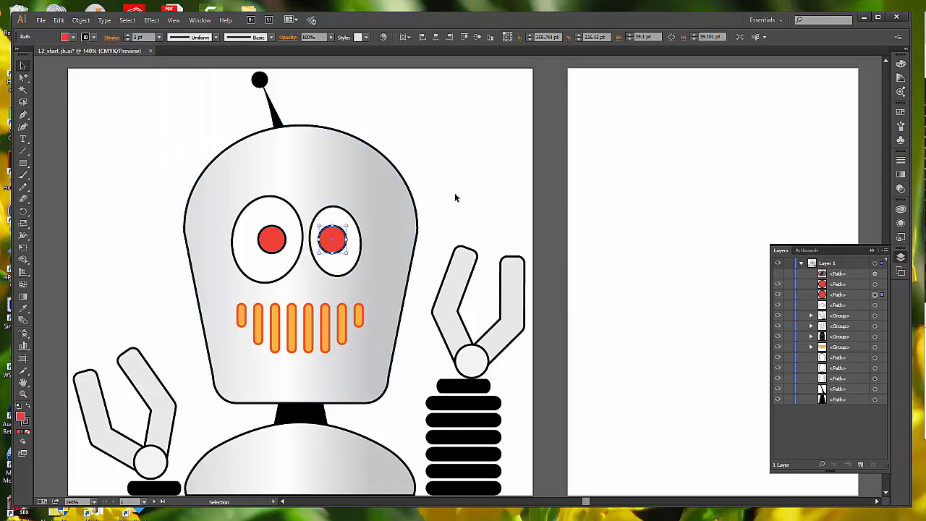
- Show the hidden visor again and lock it
left_click(83, 21)
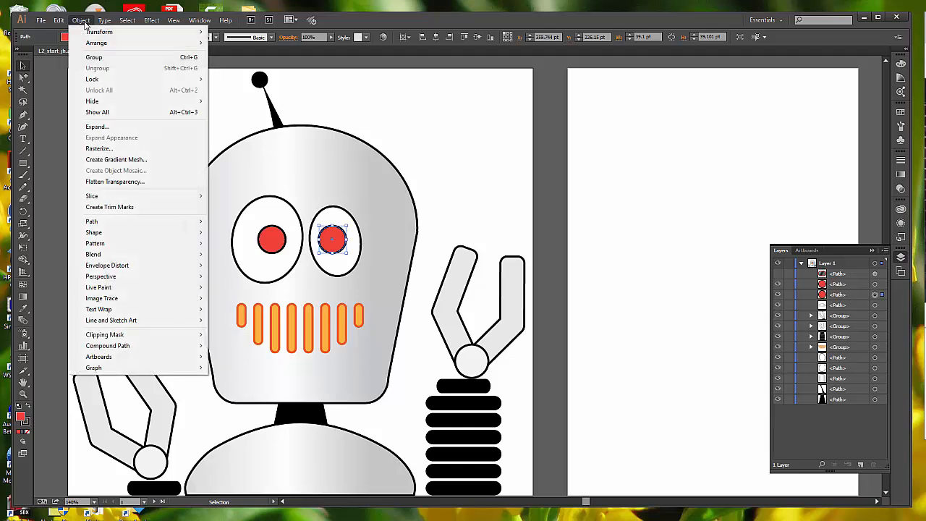
left_click(95, 114)
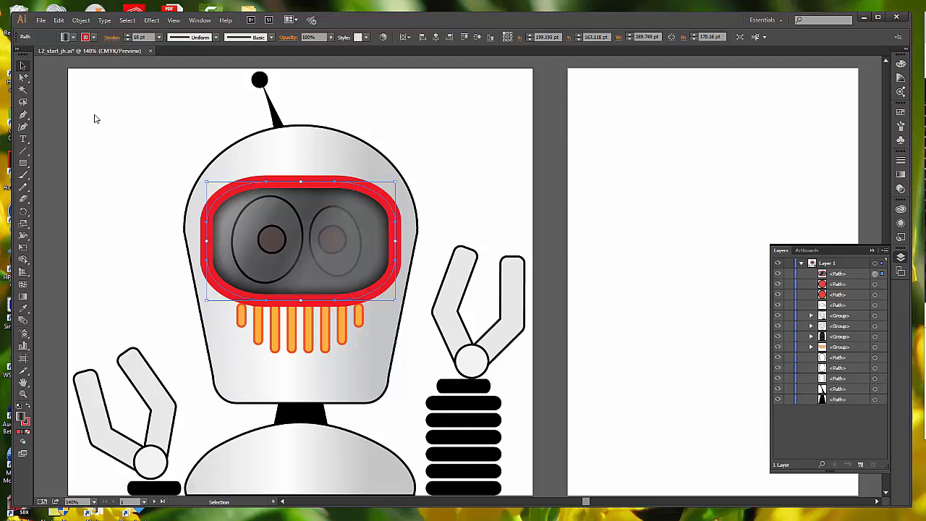
left_click(81, 20)
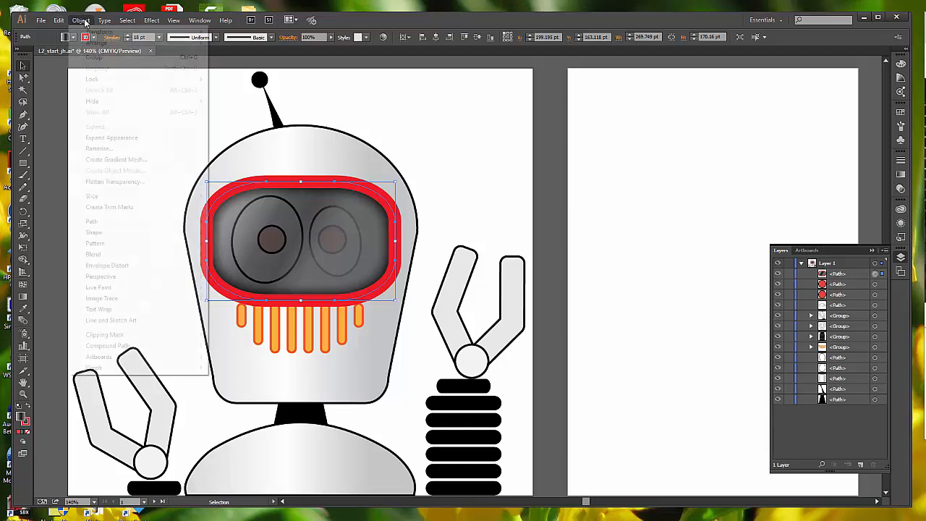
mouse_move(114, 86)
left_click(233, 80)
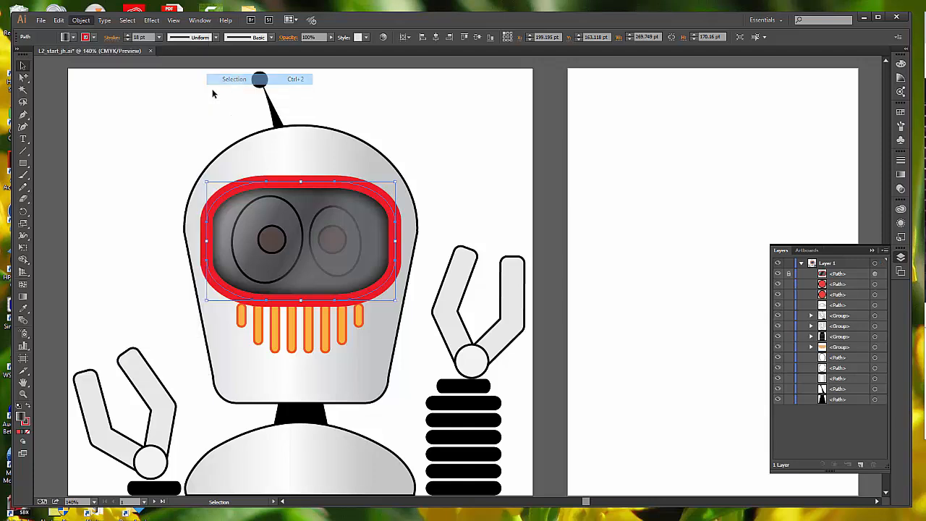
- Move the larger eye's pupil about 10 pt right and 4 pt up beneath the locked visor, and test-select the head and smaller eye
left_click(272, 241)
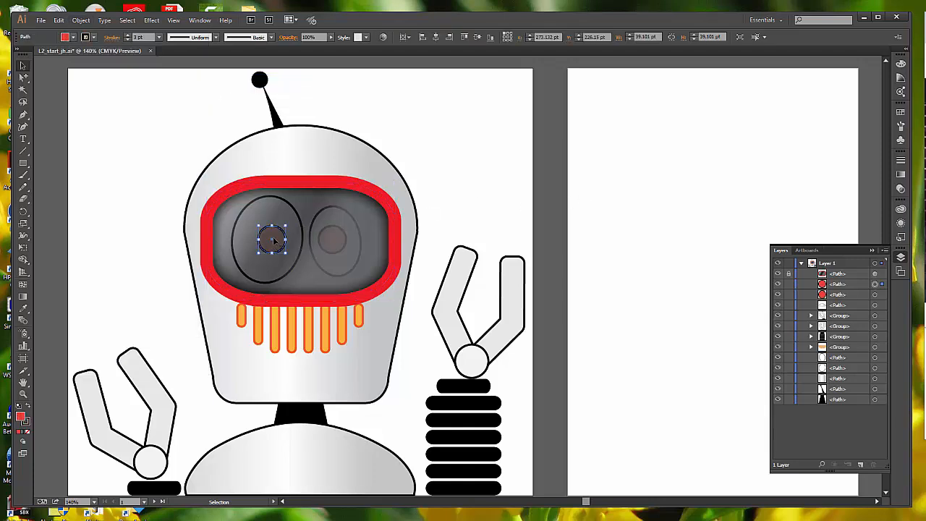
left_click_drag(273, 241, 280, 238)
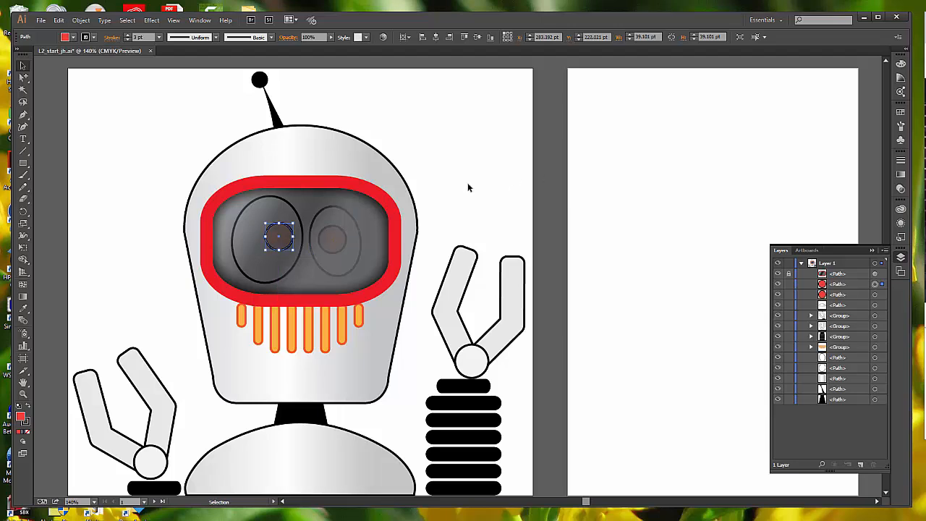
left_click(363, 206)
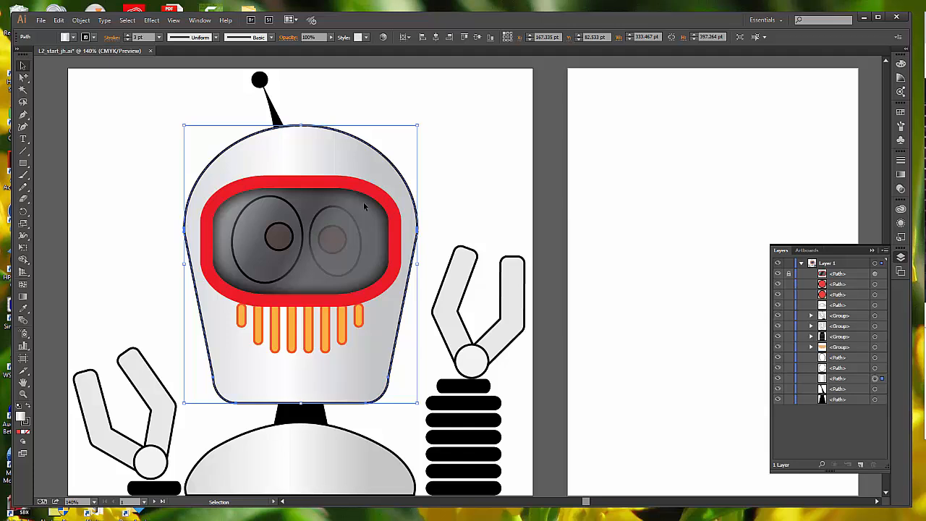
left_click(359, 229)
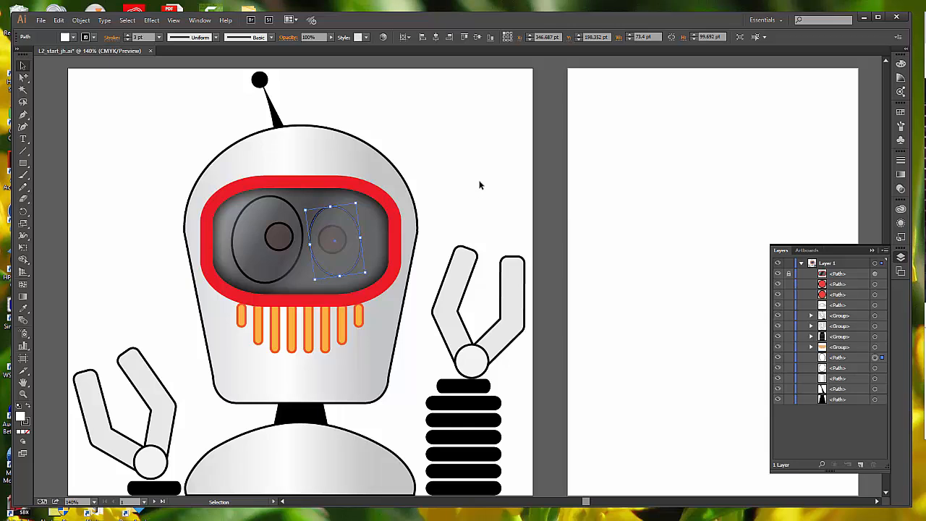
left_click(464, 162)
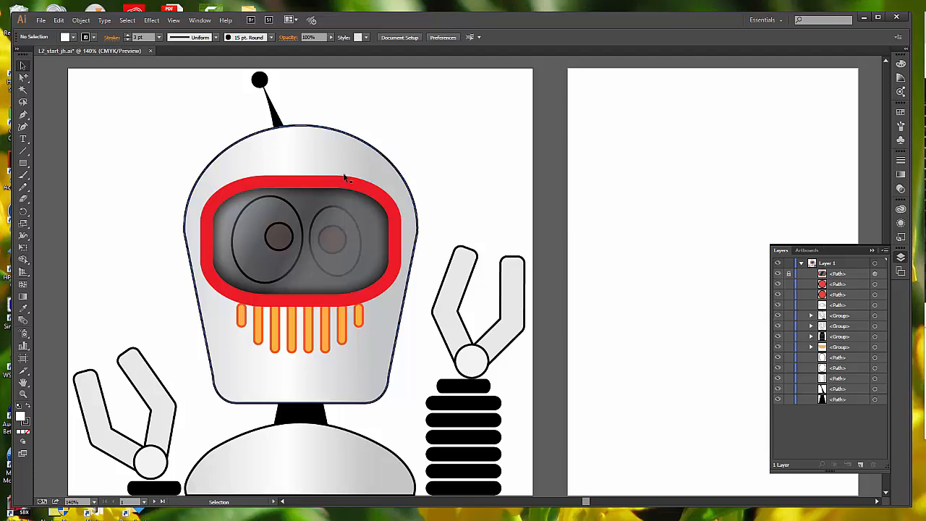
- Test the lock by selecting the head and eye shapes through the visor's frame and glass
left_click(315, 184)
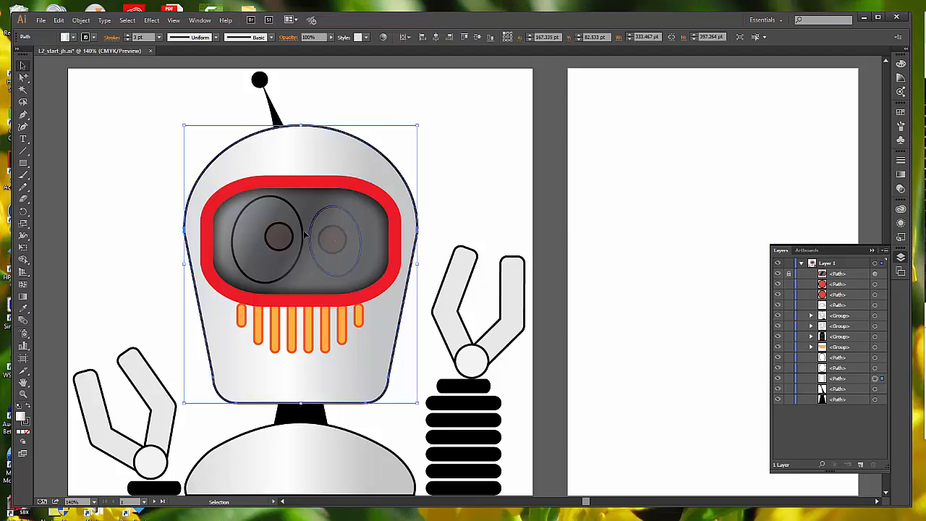
left_click(323, 206)
left_click(322, 193)
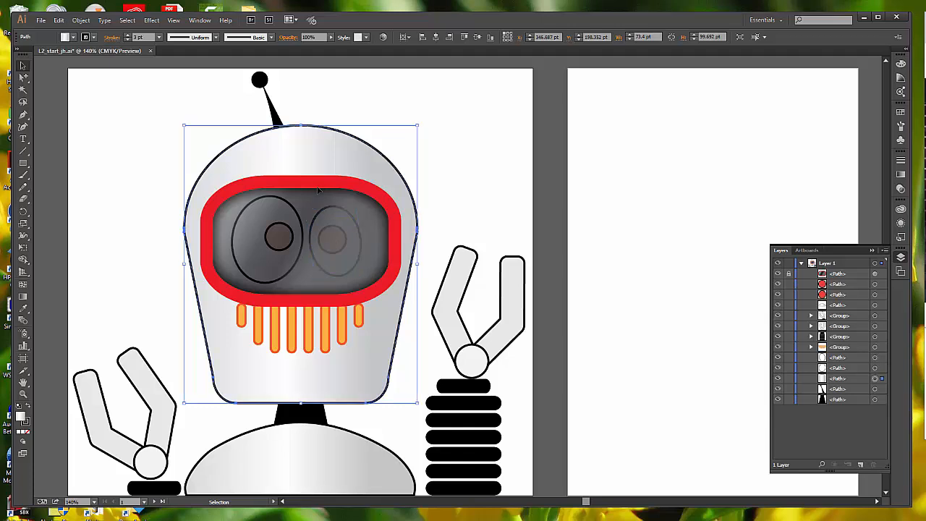
left_click(262, 197)
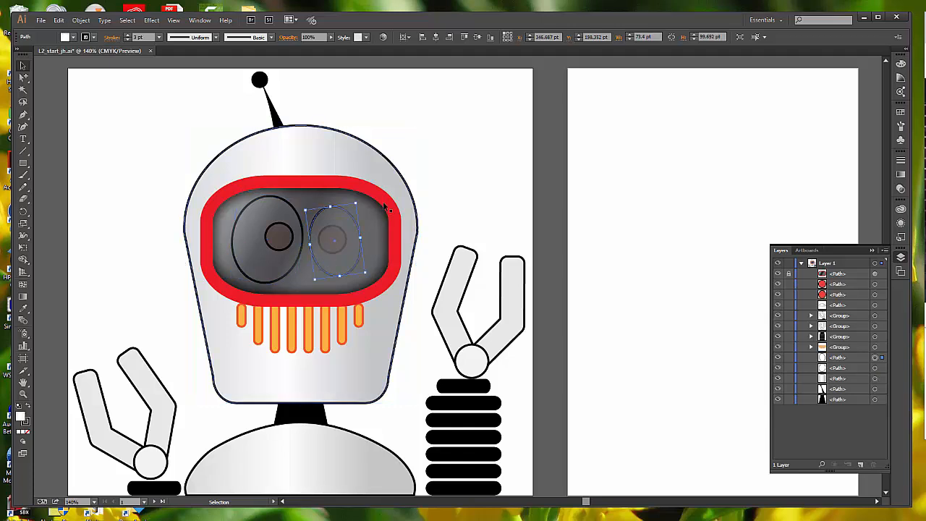
- Unlock all locked objects so the visor is editable again
left_click(296, 152)
left_click(80, 20)
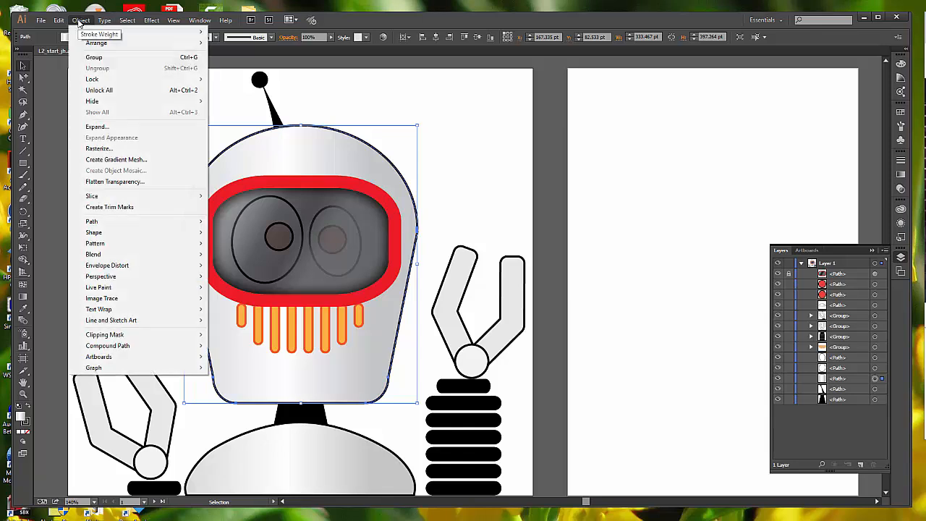
left_click(93, 90)
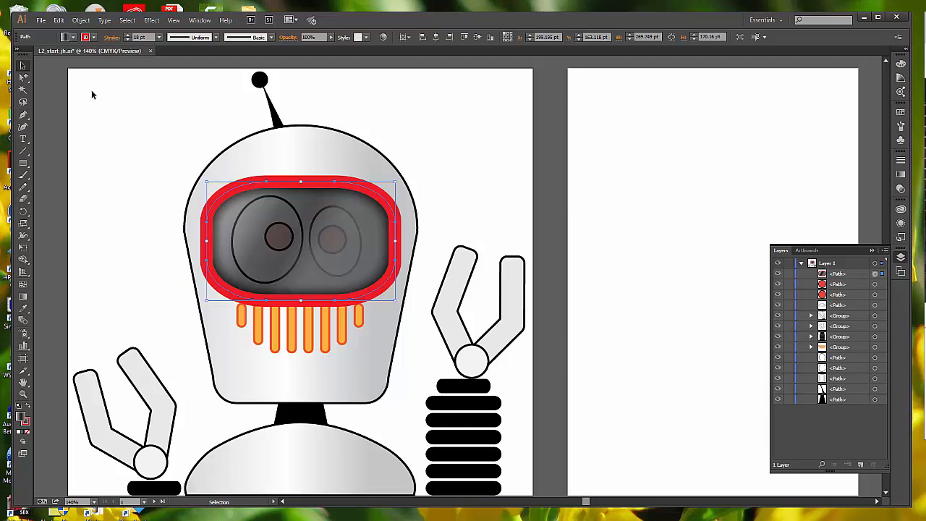
- Hide the selected visor so the eyes are uncovered
left_click(80, 21)
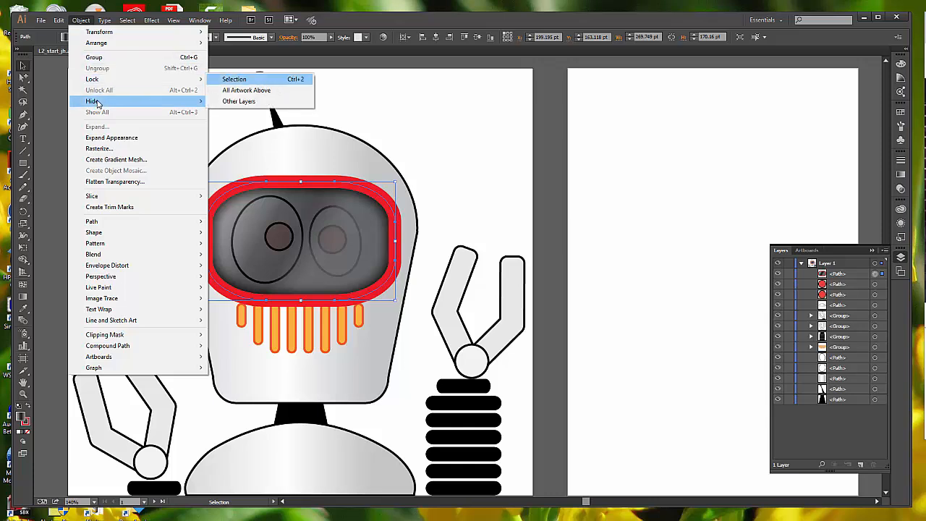
mouse_move(98, 103)
left_click(243, 102)
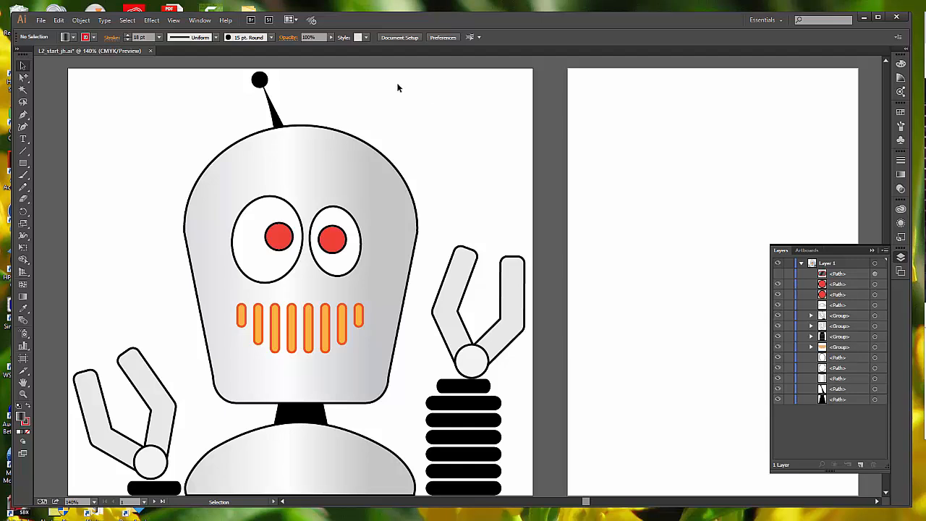
left_click(174, 20)
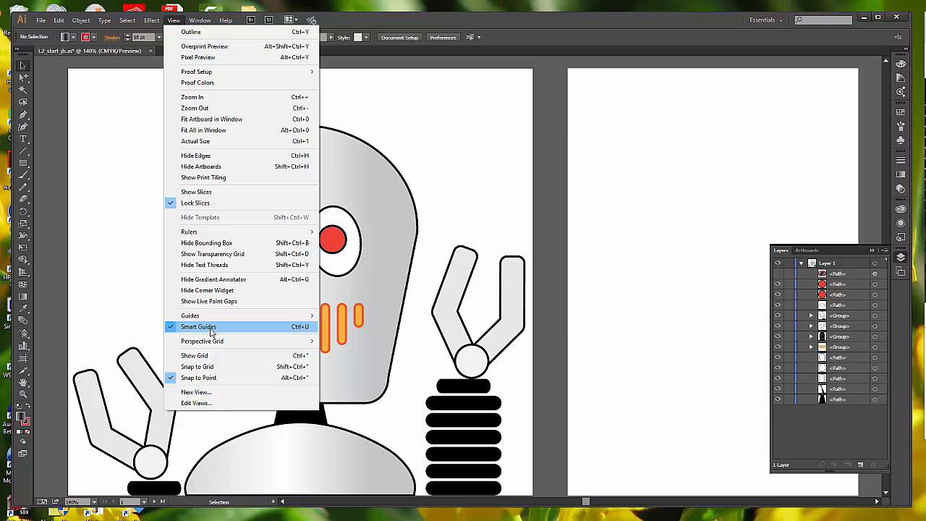
left_click(467, 200)
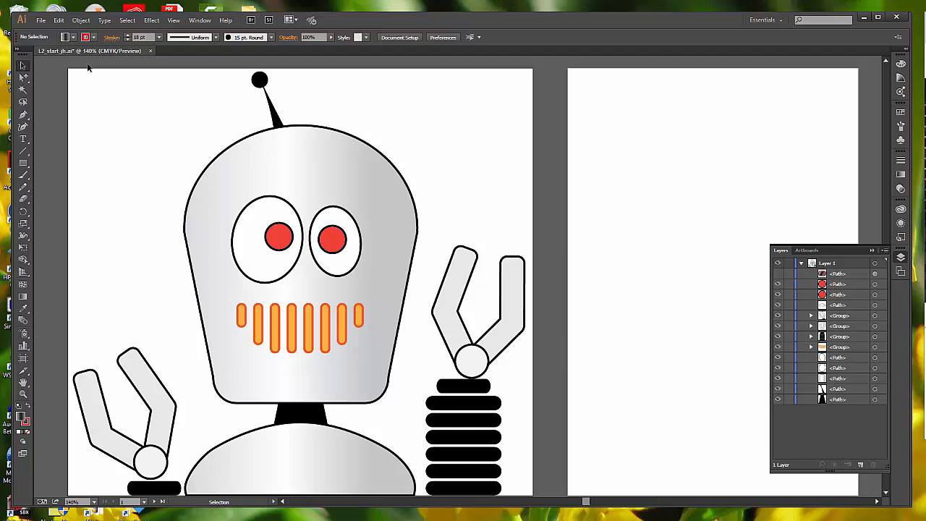
- Start saving the robot document under the file name L2_start_jh in Adobe PDF format in the Lesson02 folder
left_click(42, 23)
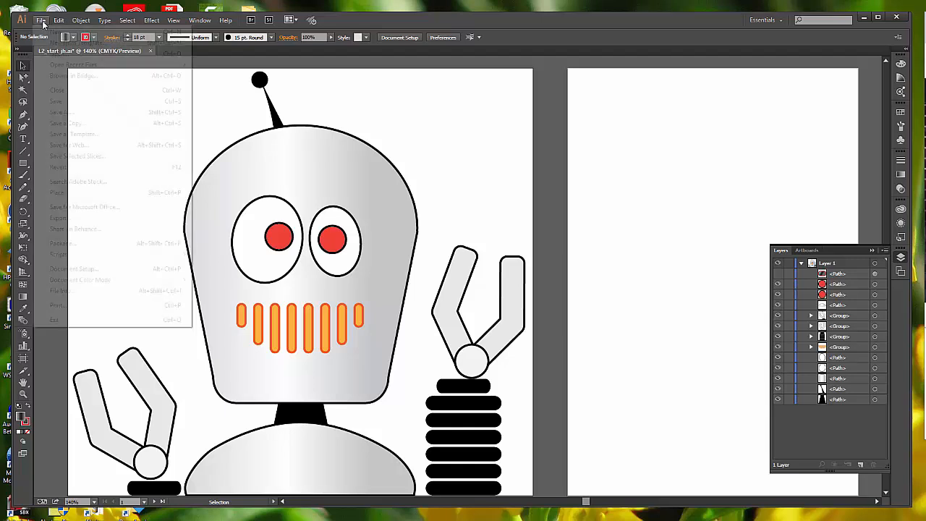
left_click(62, 112)
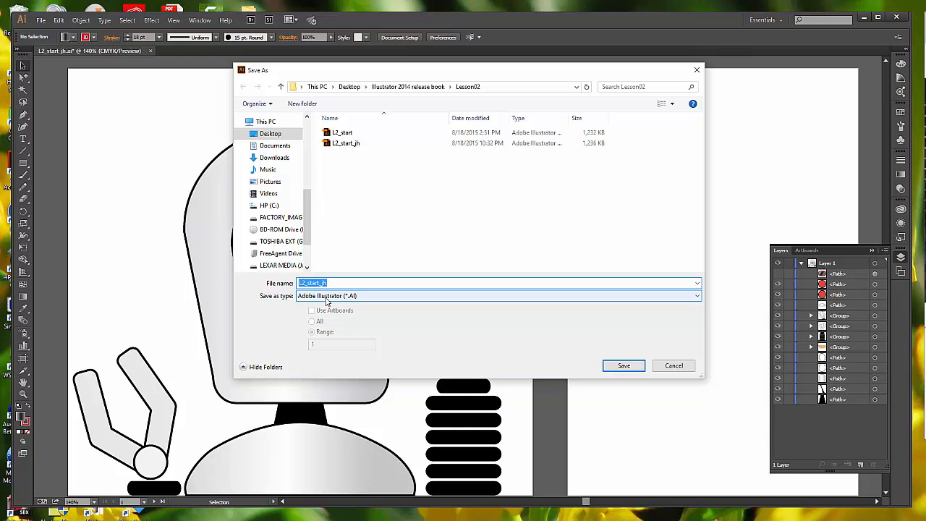
left_click(698, 297)
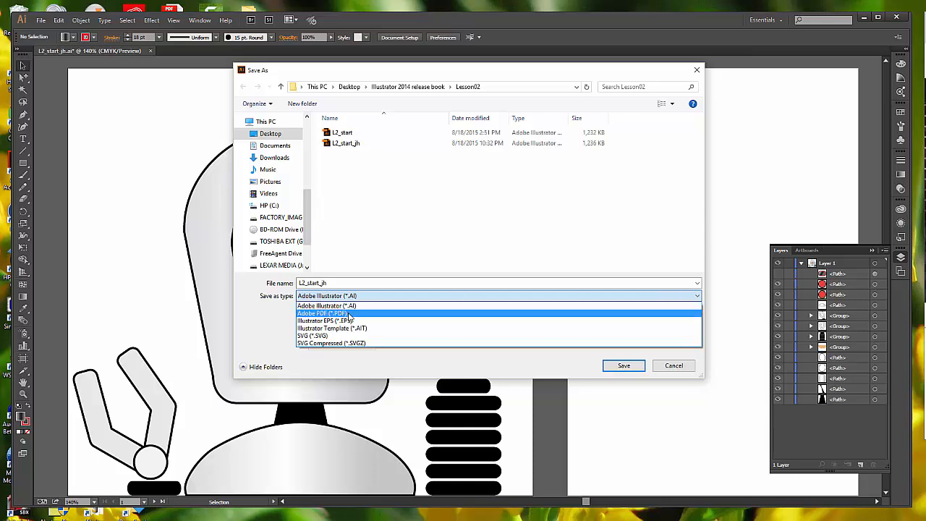
left_click(349, 316)
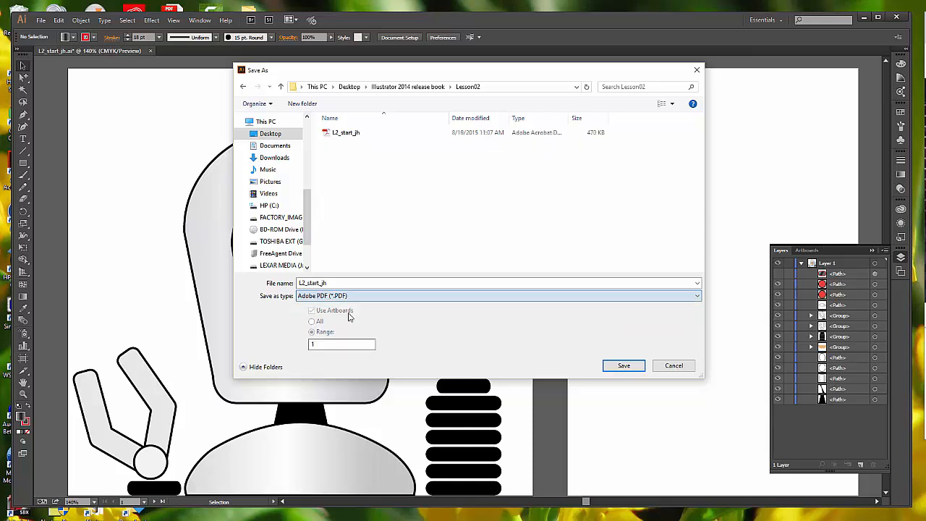
left_click(328, 282)
left_click(330, 282)
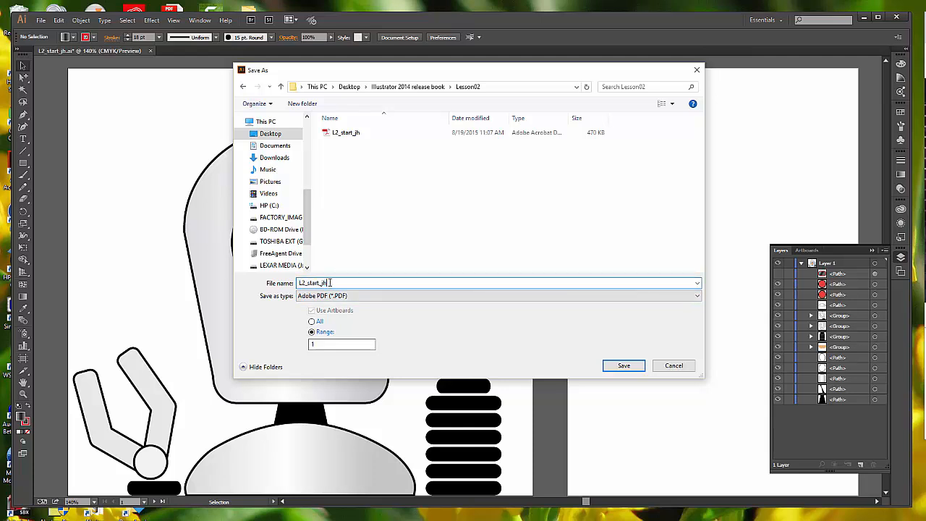
left_click_drag(330, 282, 320, 283)
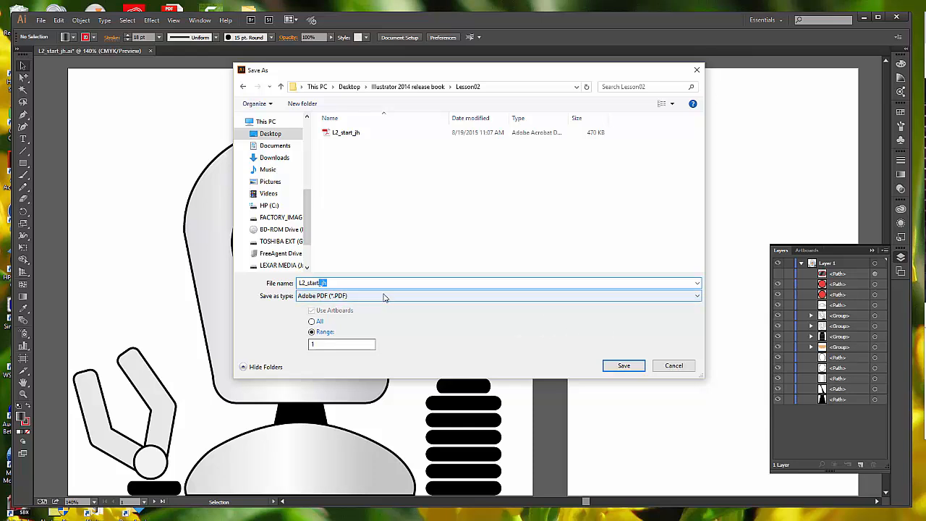
- Limit the PDF to artboard range 1 and proceed to the PDF export settings
left_click(311, 332)
left_click(318, 344)
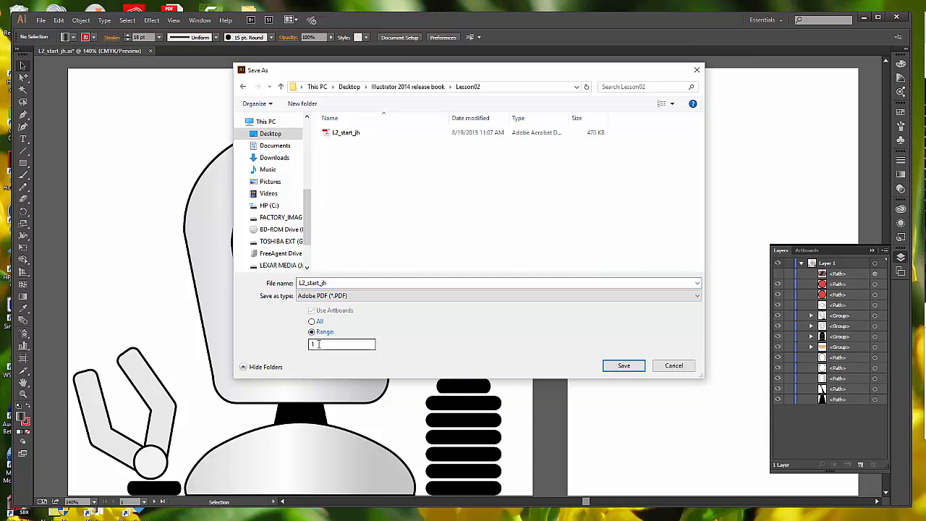
double_click(318, 344)
type("1")
left_click(623, 366)
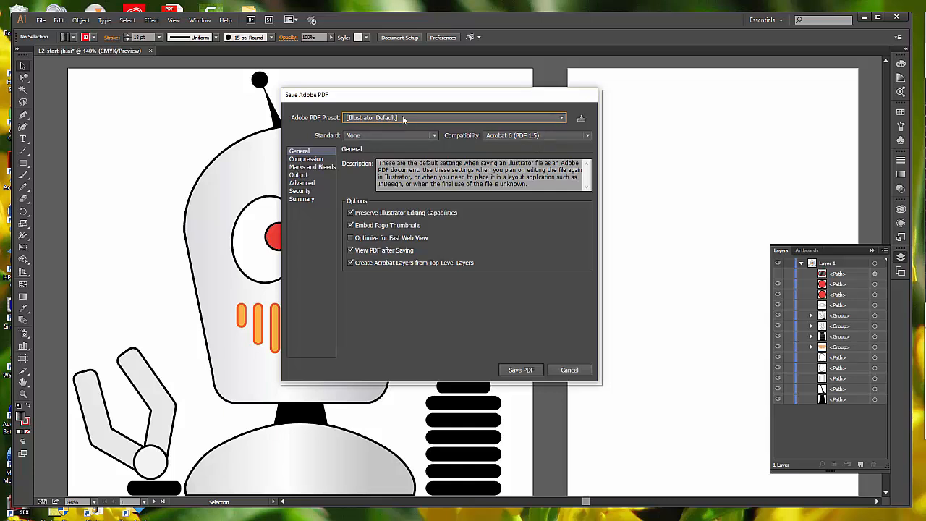
- Save the PDF with the Press Quality preset and close the resulting file in Acrobat Reader
left_click(561, 117)
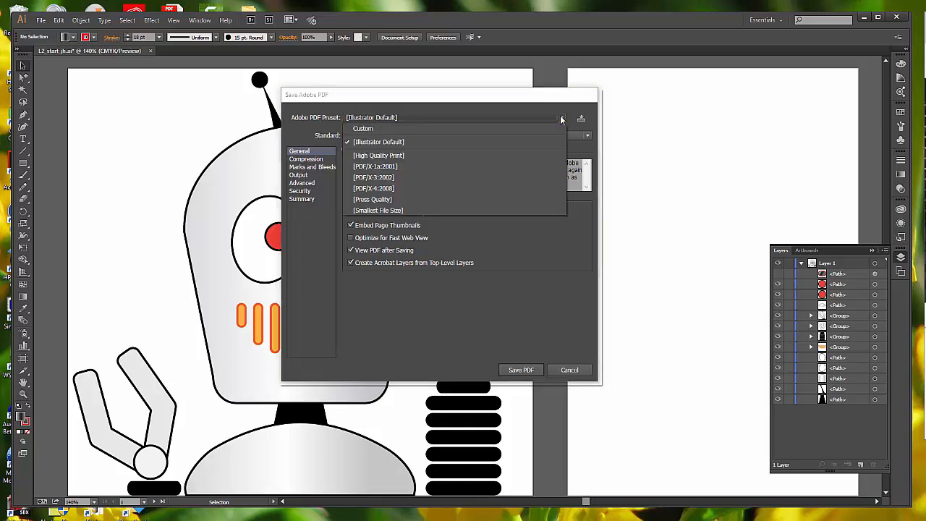
left_click(421, 201)
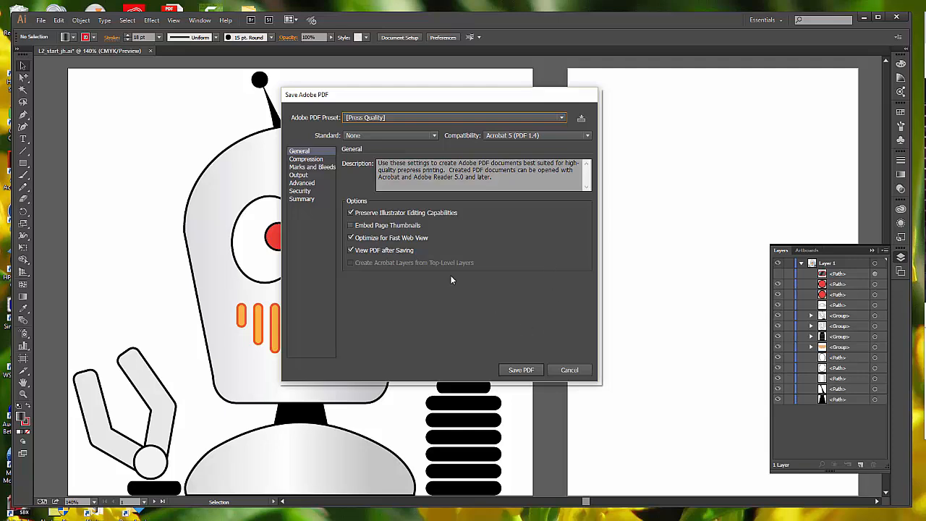
left_click(517, 371)
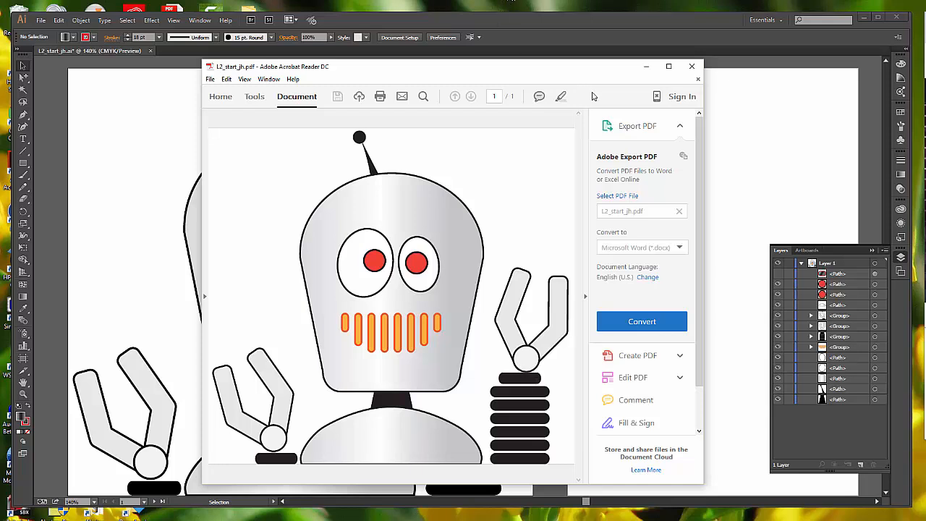
left_click(692, 68)
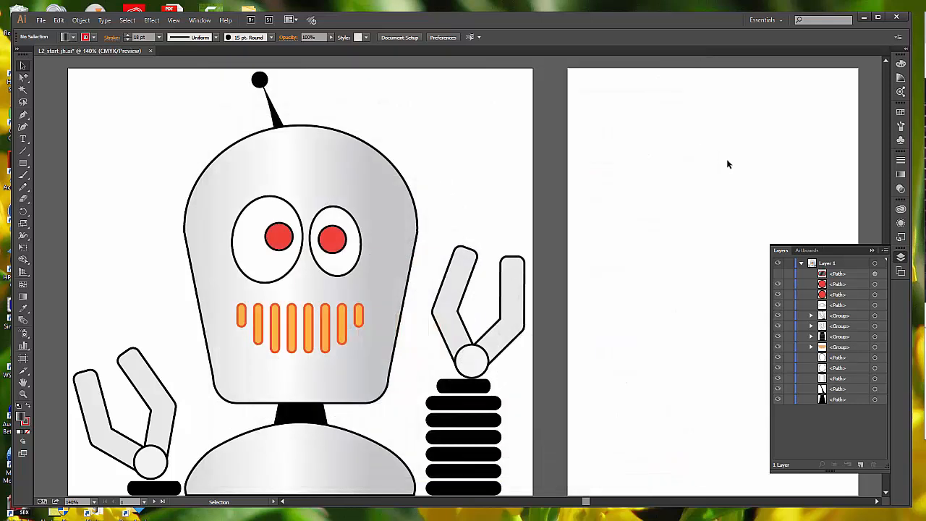